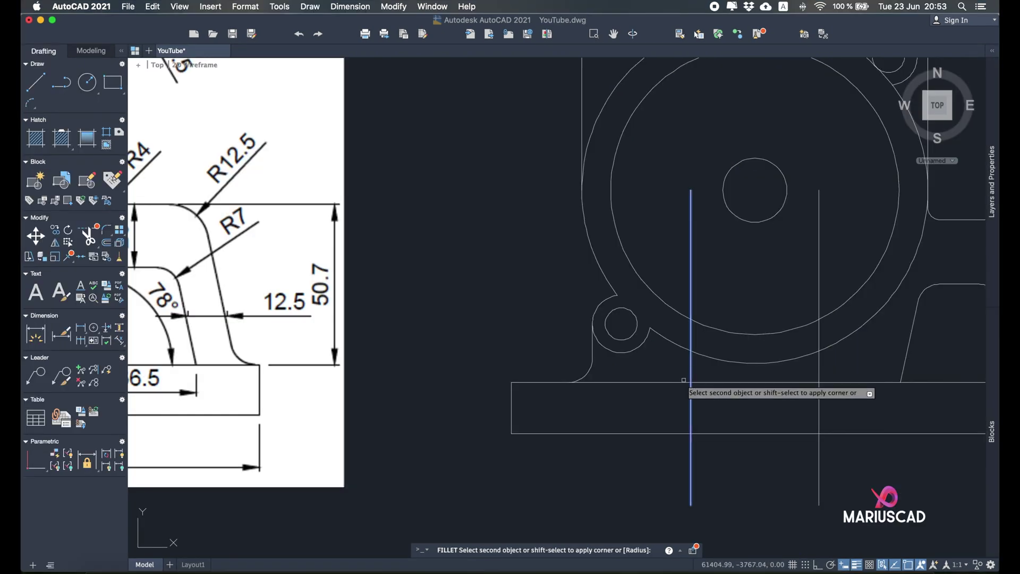
pyautogui.click(683, 382)
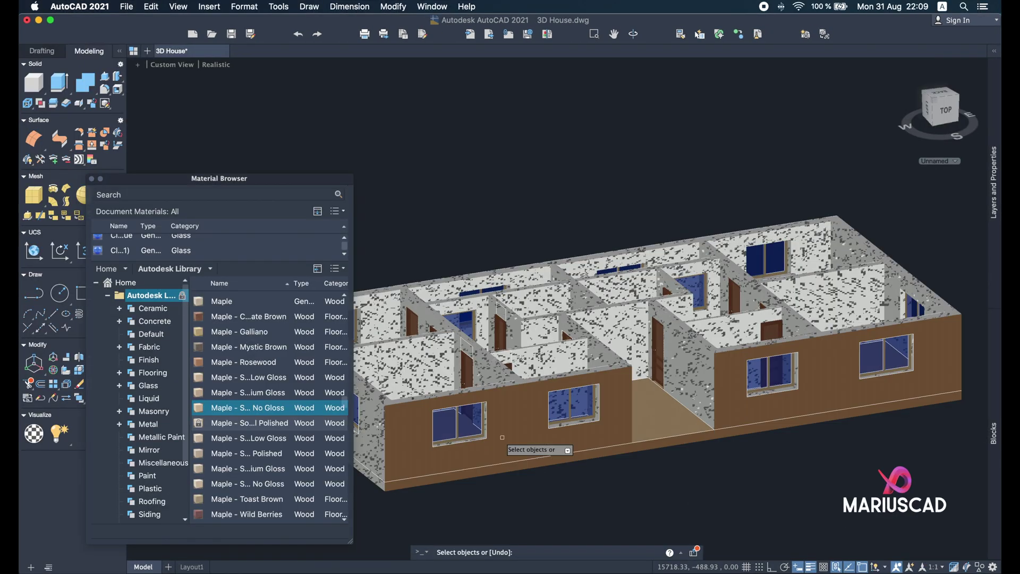
pyautogui.click(502, 437)
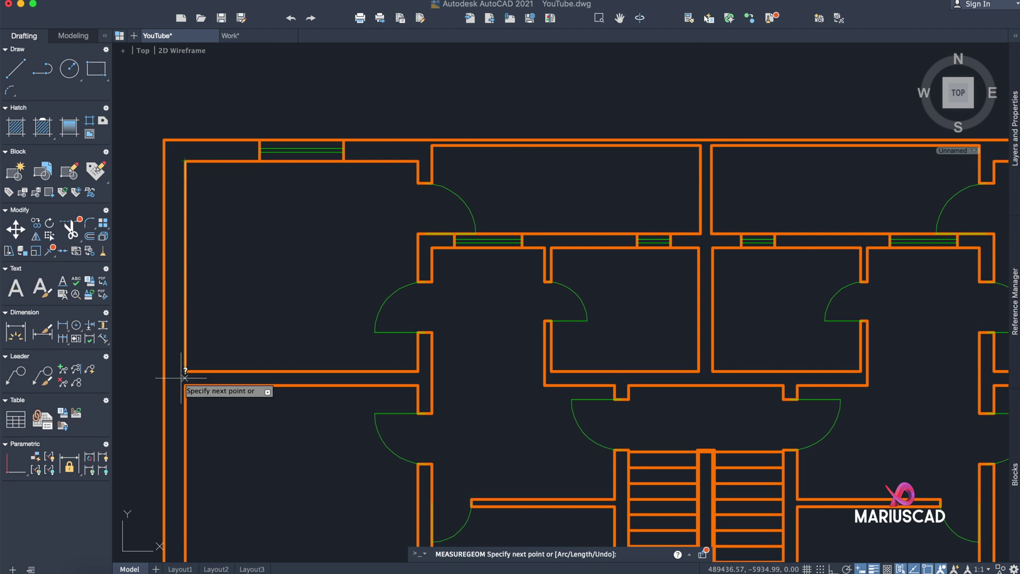
pyautogui.click(186, 370)
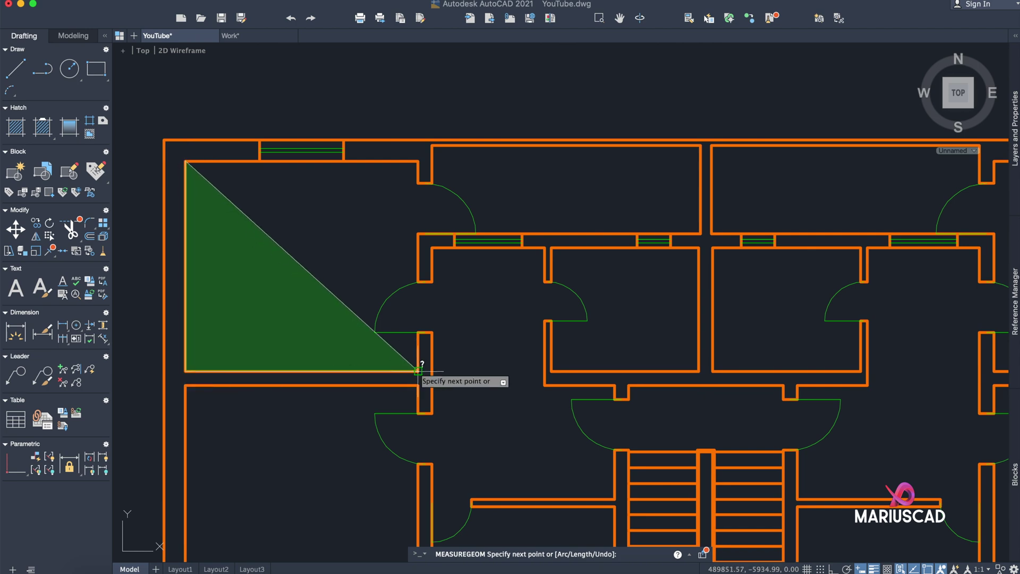
pyautogui.click(418, 370)
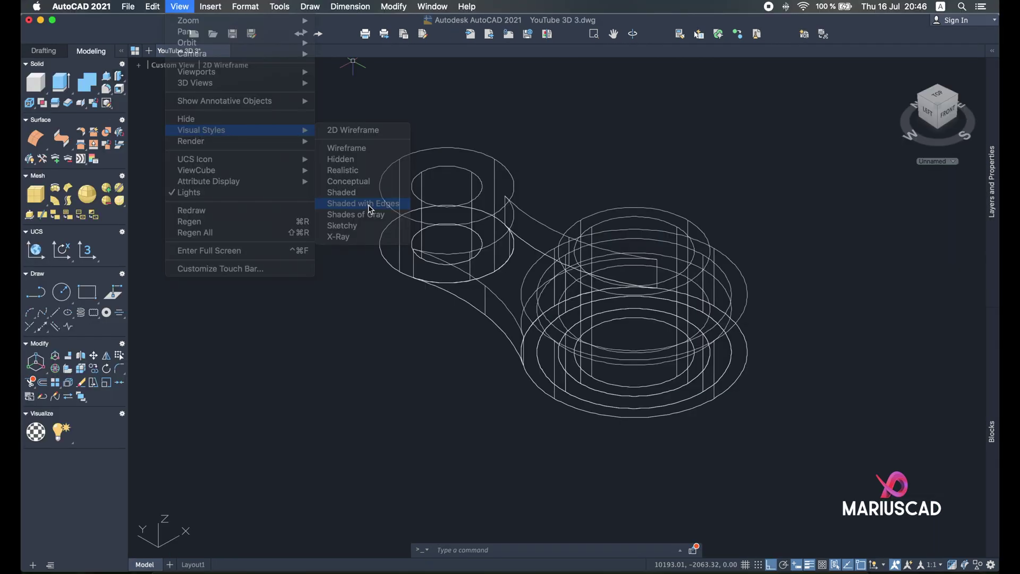
pyautogui.click(361, 201)
pyautogui.click(878, 448)
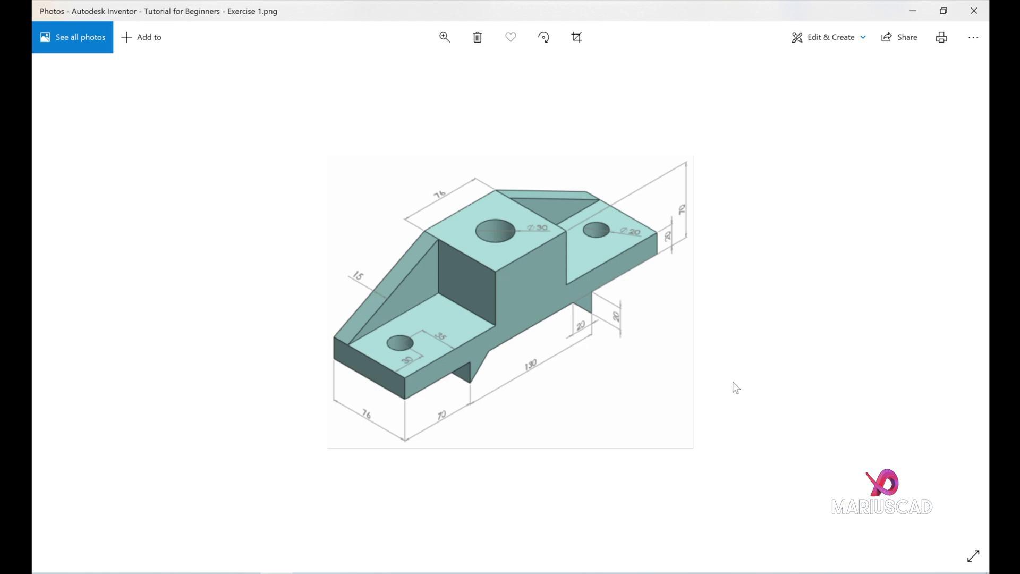
# Put away the reference drawing, switch to Inventor and create a new metric part from the Standard (mm).ipt template
pyautogui.click(912, 11)
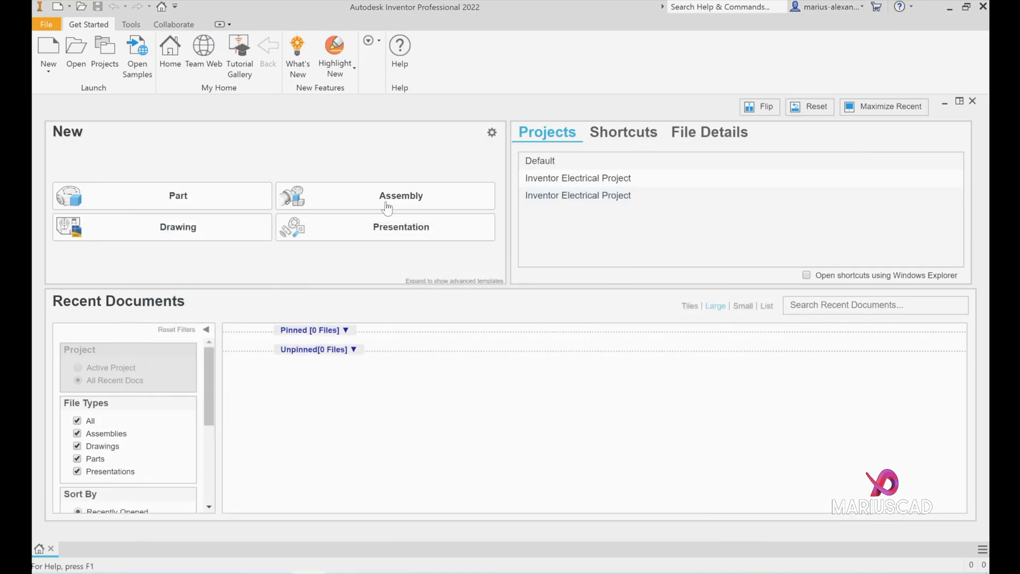
pyautogui.click(59, 7)
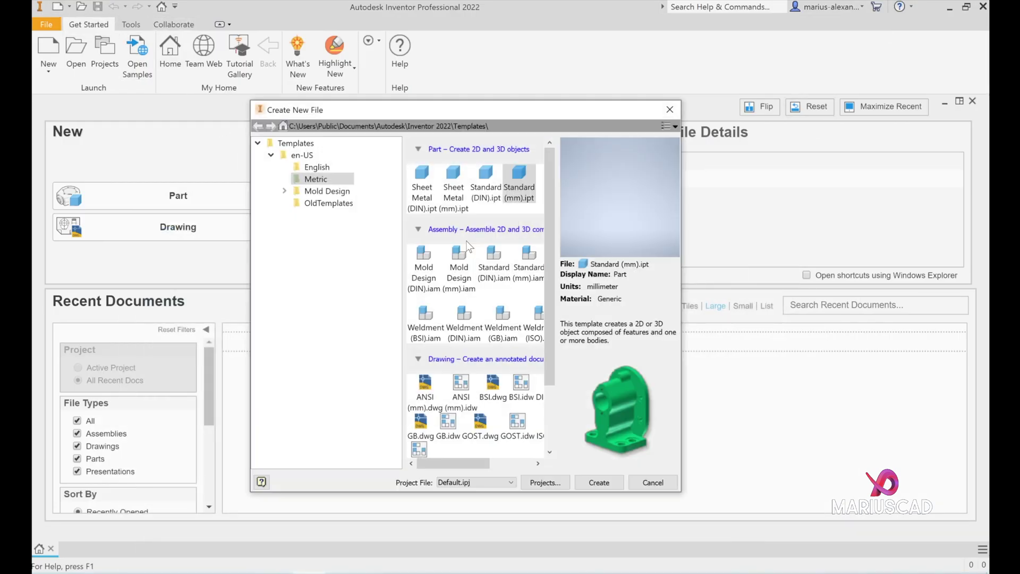
pyautogui.doubleClick(523, 180)
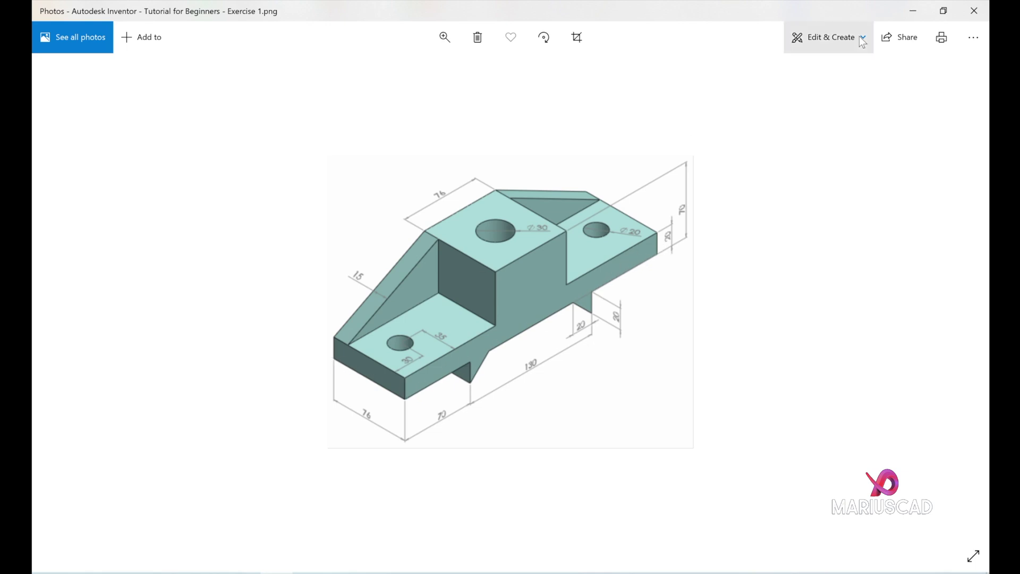
# Return from the reference drawing to the new part and start a 2D sketch on the horizontal XZ plane
pyautogui.click(913, 11)
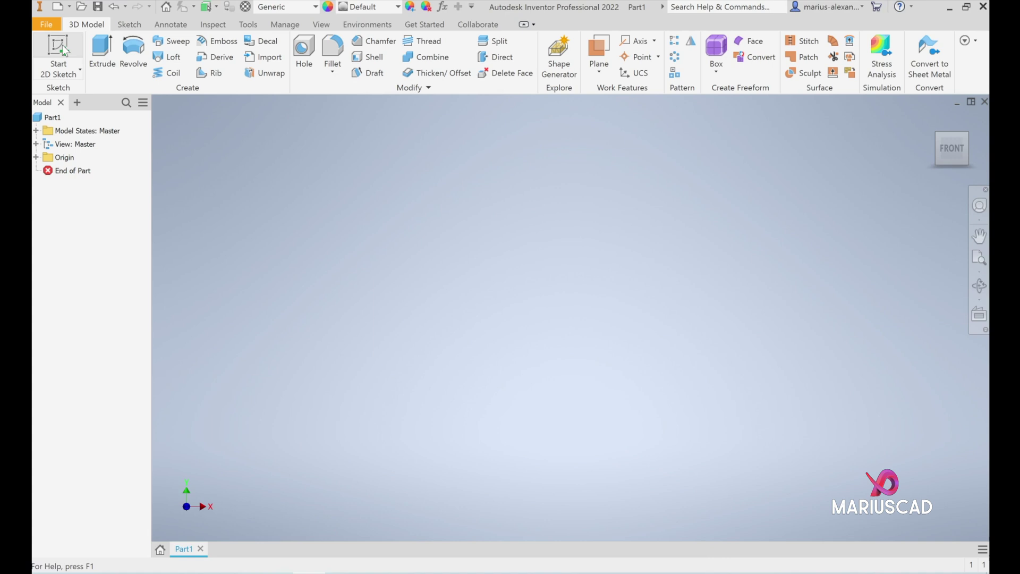
pyautogui.click(79, 70)
pyautogui.click(84, 94)
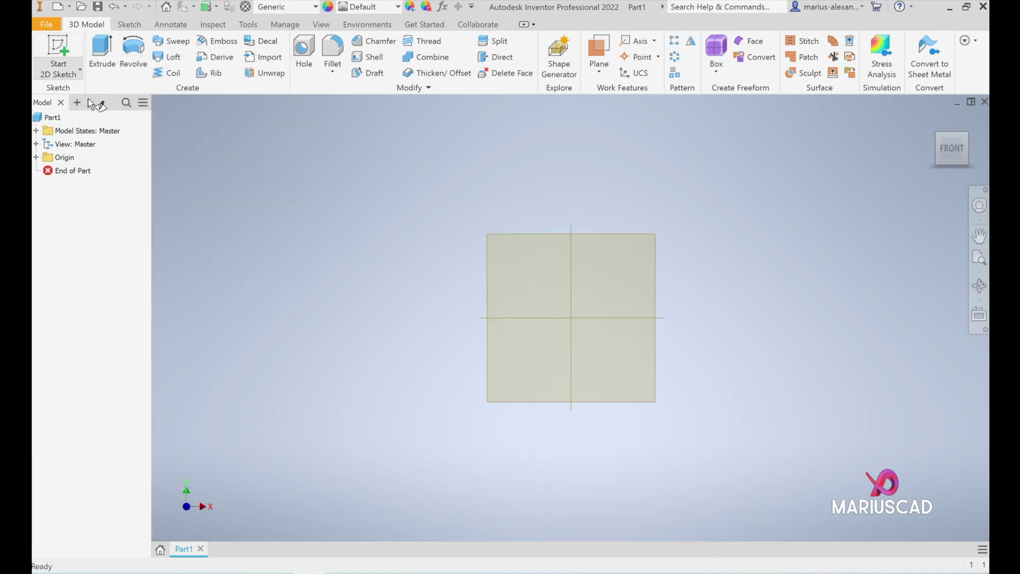
pyautogui.click(569, 354)
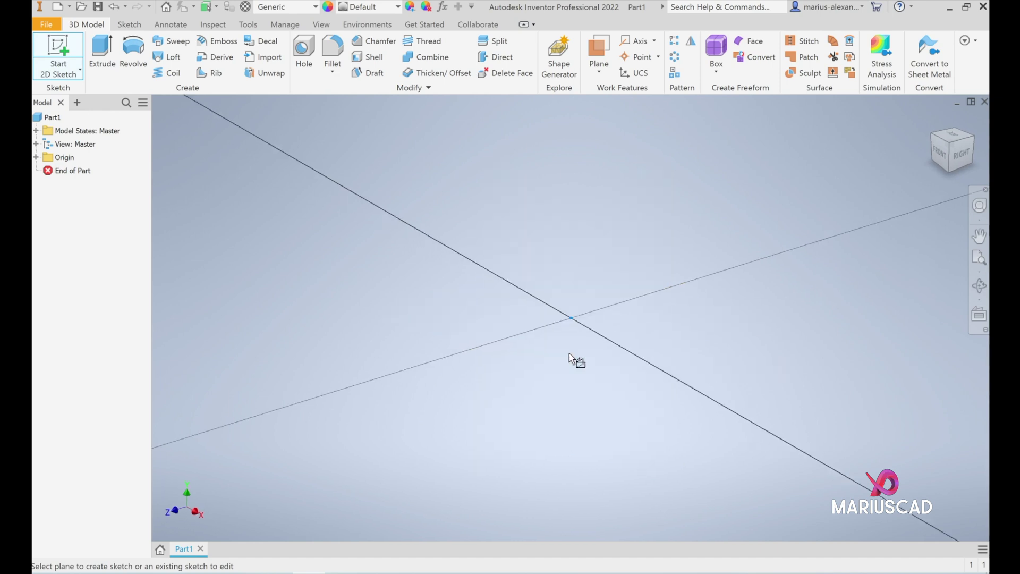
pyautogui.click(932, 118)
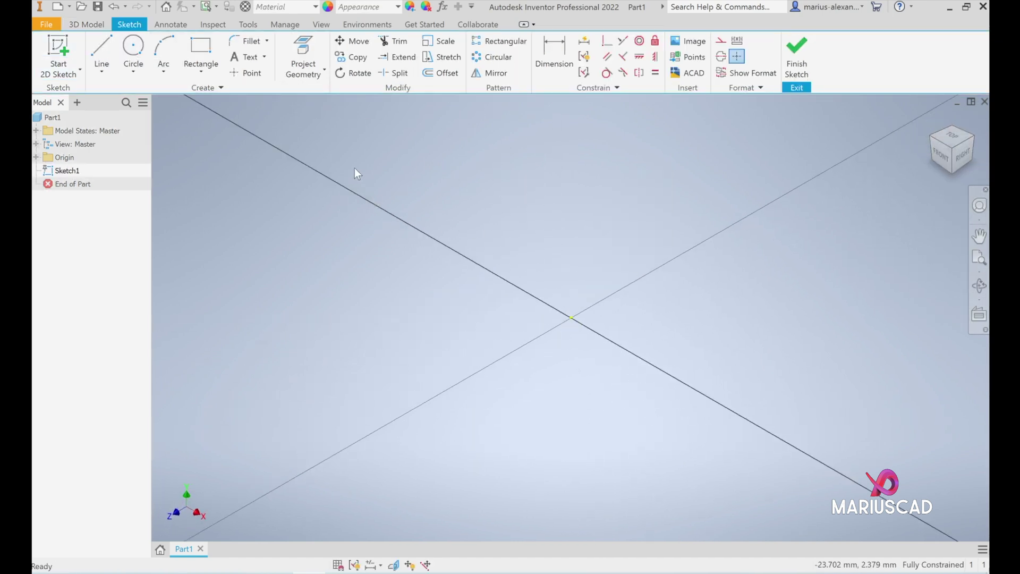
# Sketch a two-point center rectangle of 76 by 270 mm centered on the origin
pyautogui.click(199, 66)
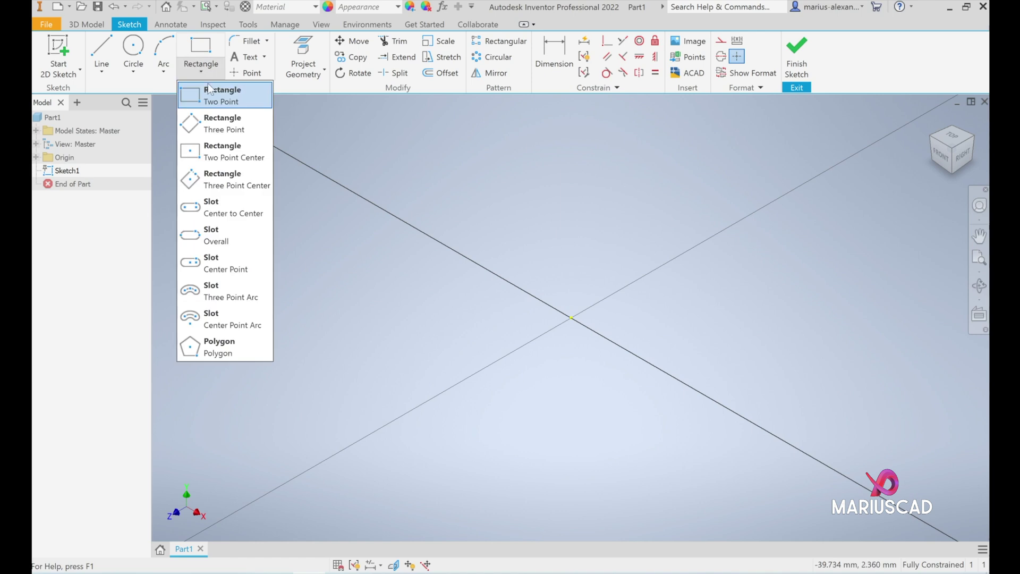
pyautogui.click(244, 149)
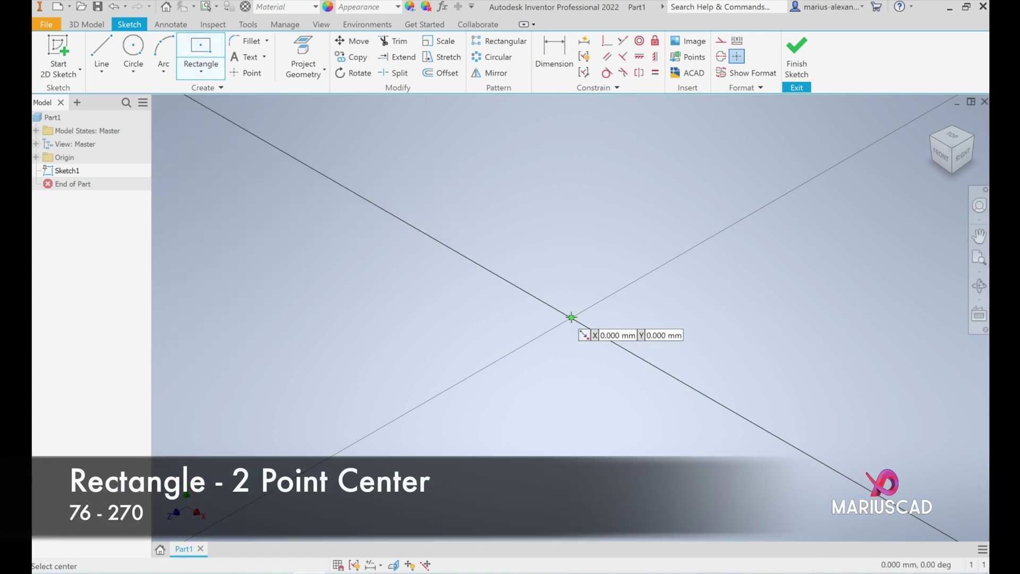
pyautogui.click(571, 317)
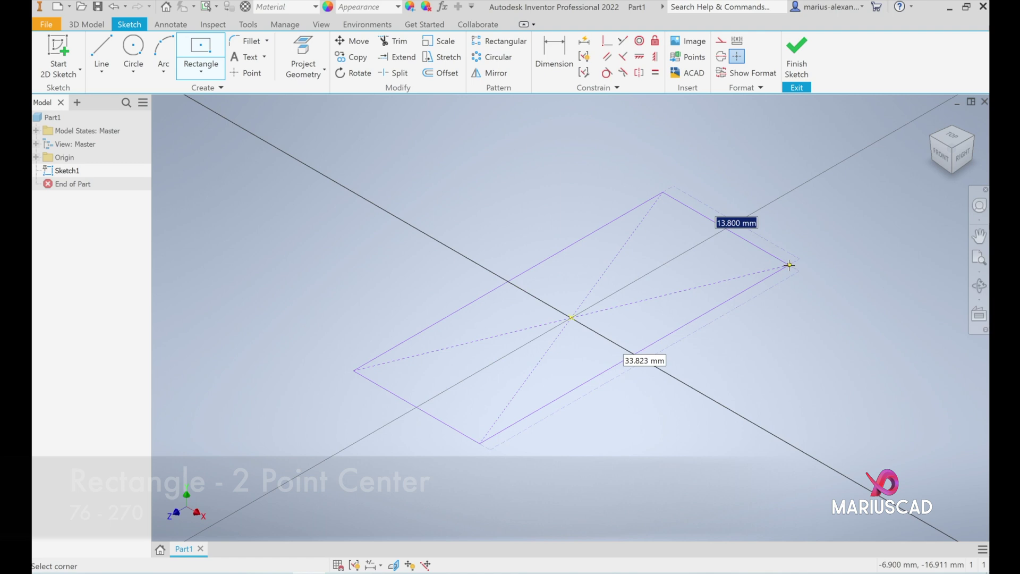
pyautogui.write('76')
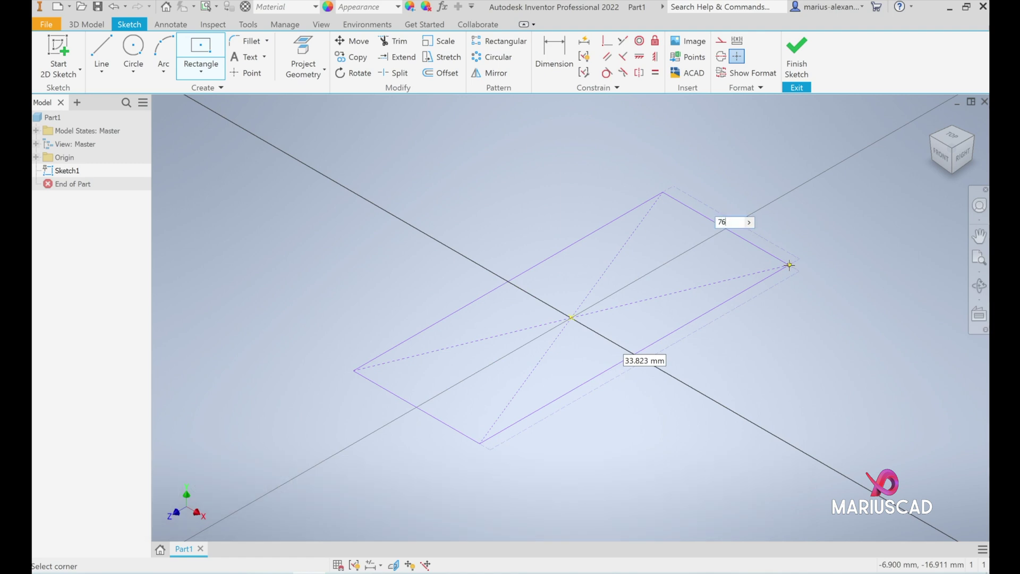
pyautogui.press('Tab')
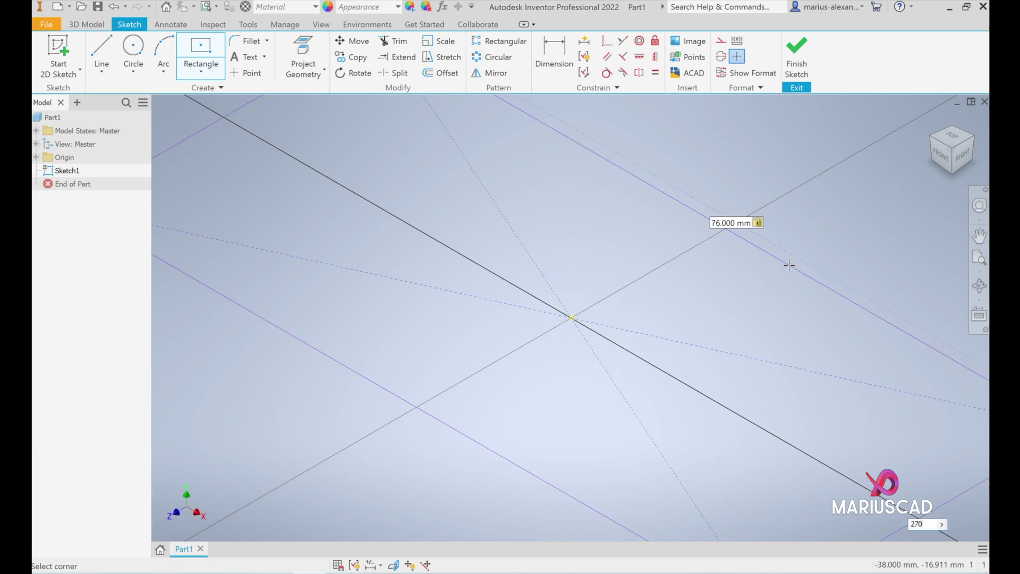
pyautogui.click(789, 265)
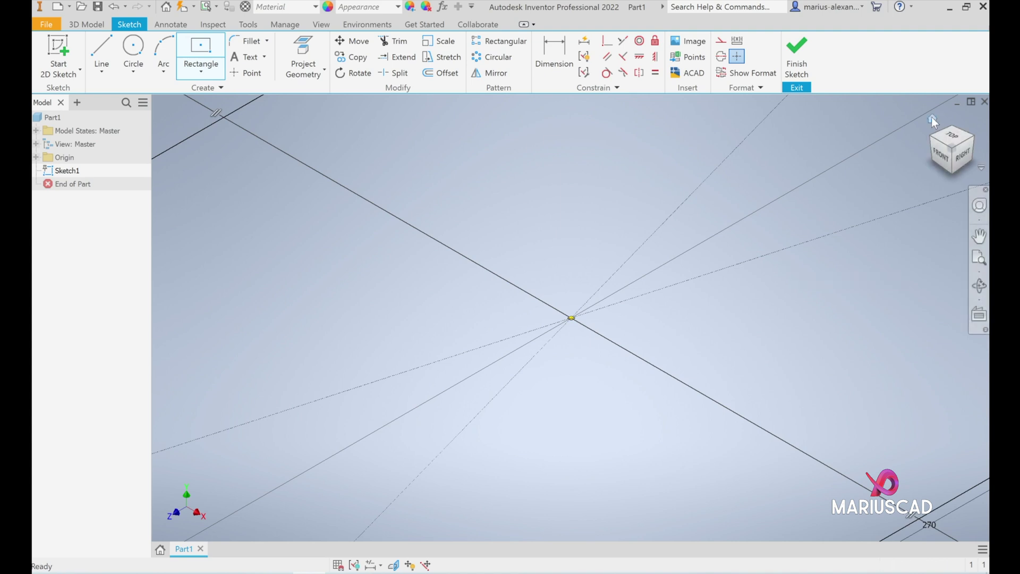
pyautogui.click(932, 118)
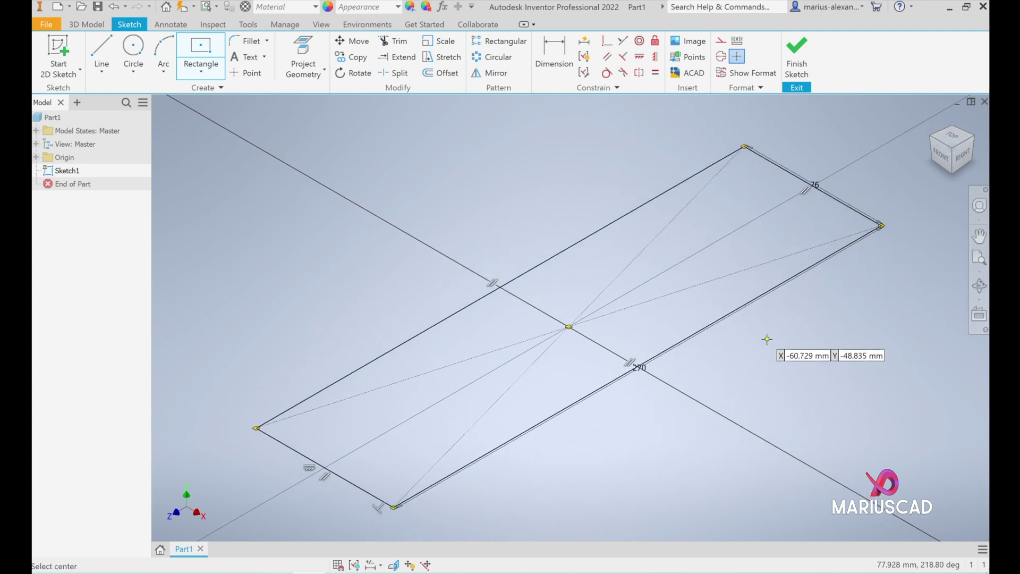
# Sketch a center-point circle of 20 mm diameter inside the rectangle, near its front short edge on the long centerline
pyautogui.click(312, 550)
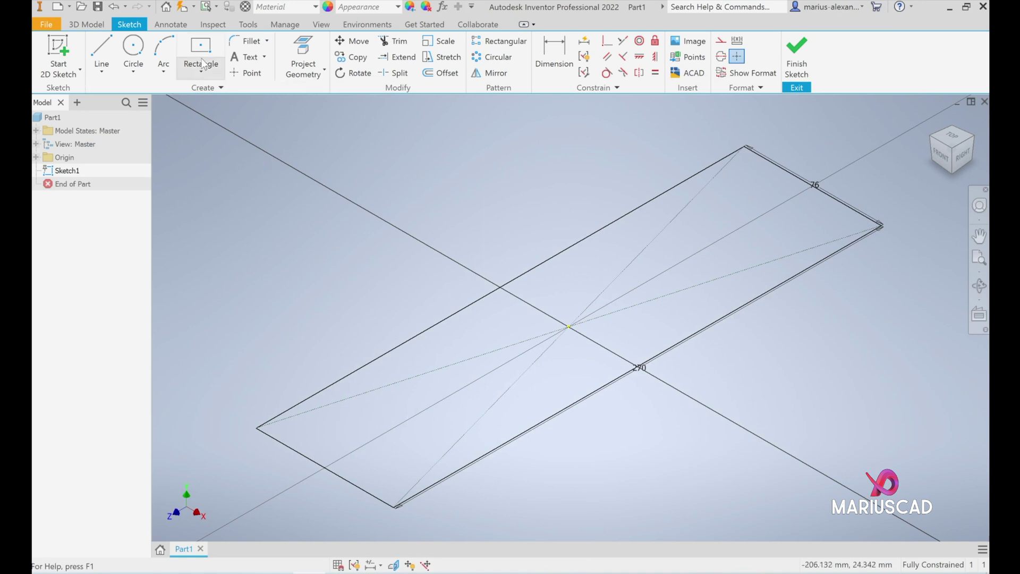
pyautogui.click(133, 72)
pyautogui.click(150, 93)
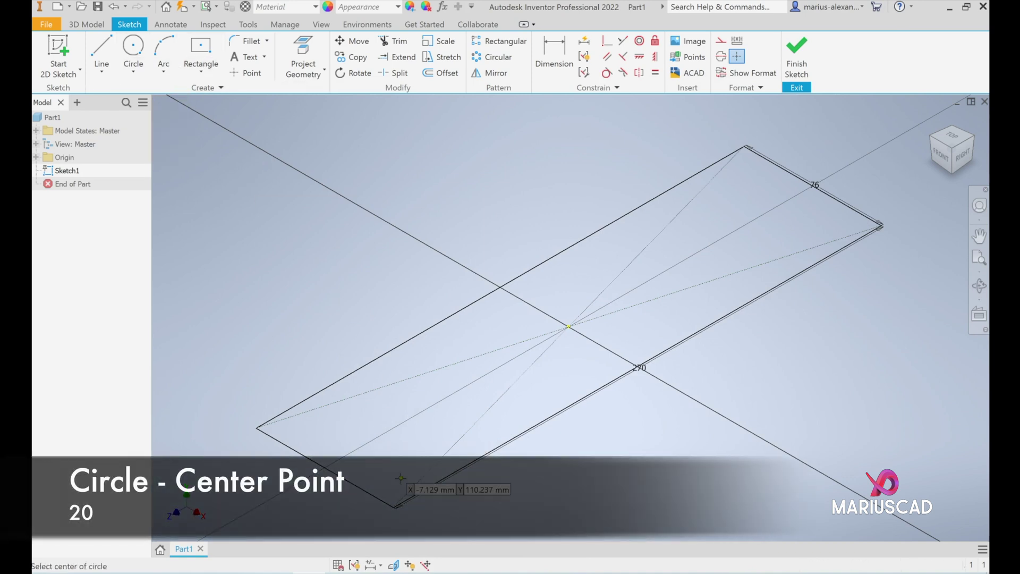
pyautogui.click(394, 427)
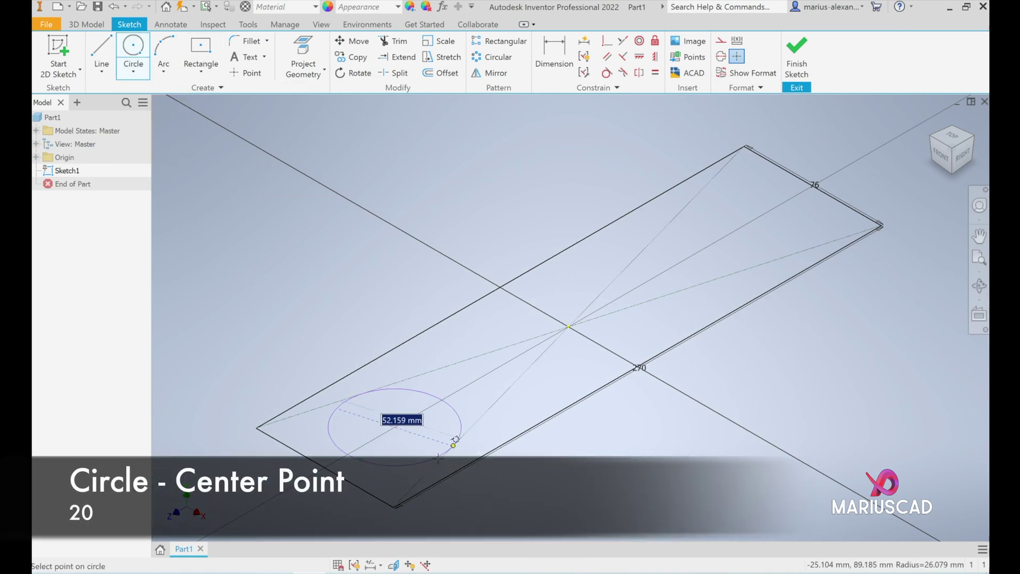
pyautogui.write('20')
pyautogui.press('Return')
pyautogui.rightClick(461, 388)
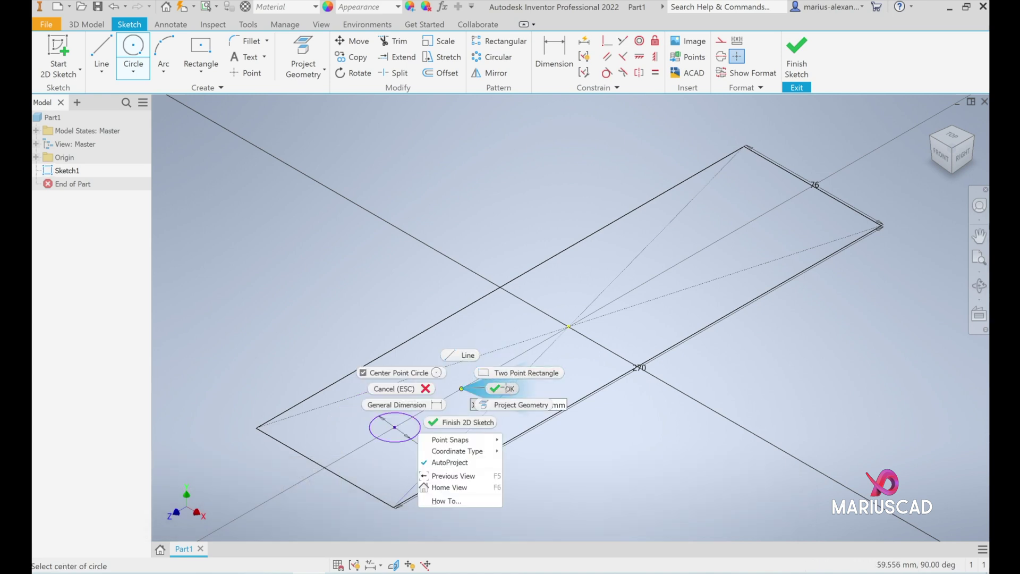
pyautogui.click(505, 388)
# Dimension the circle's center 30 mm from the rectangle's nearest short edge
pyautogui.click(553, 53)
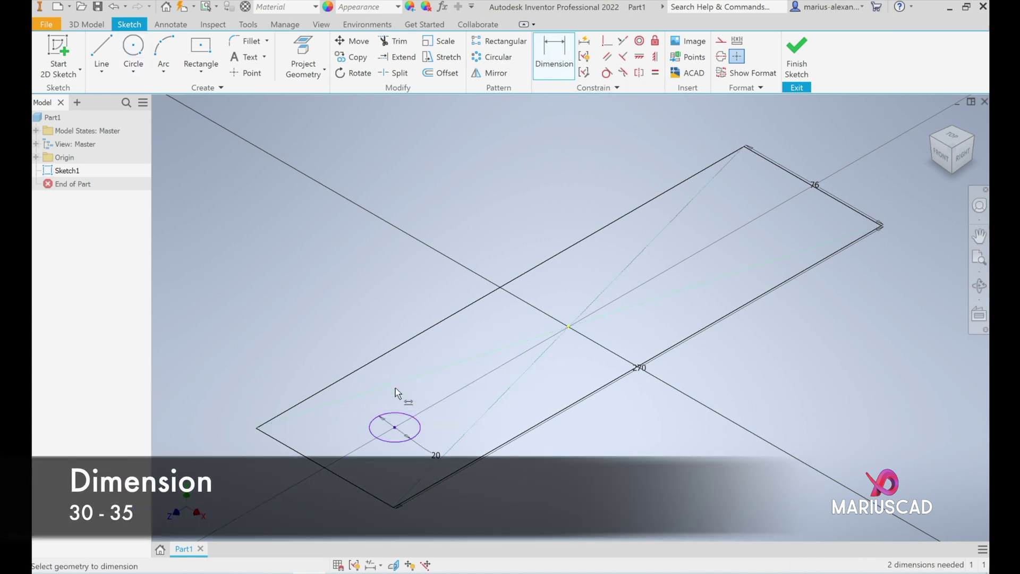
pyautogui.click(393, 428)
pyautogui.click(276, 439)
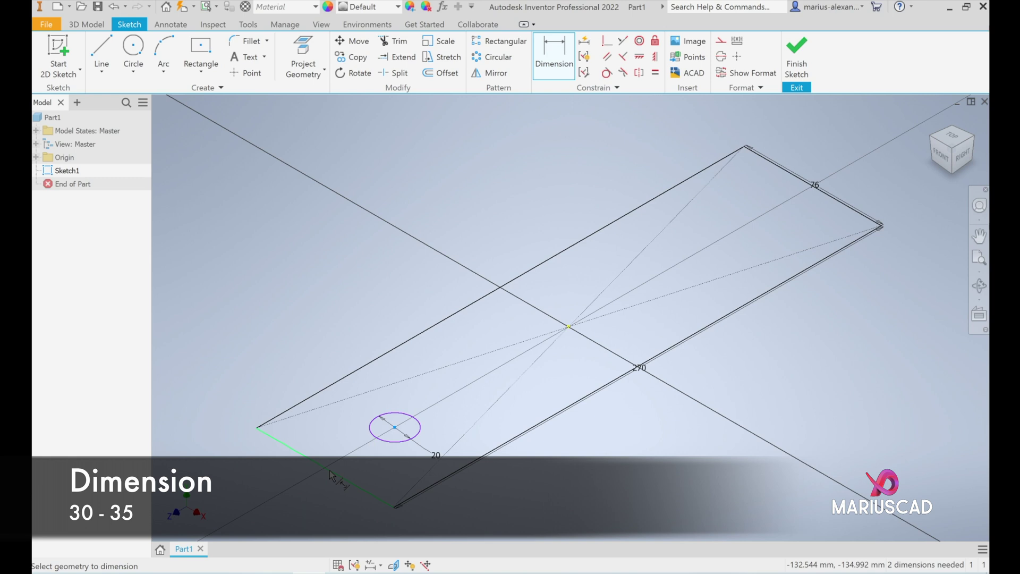
pyautogui.click(247, 384)
pyautogui.write('30')
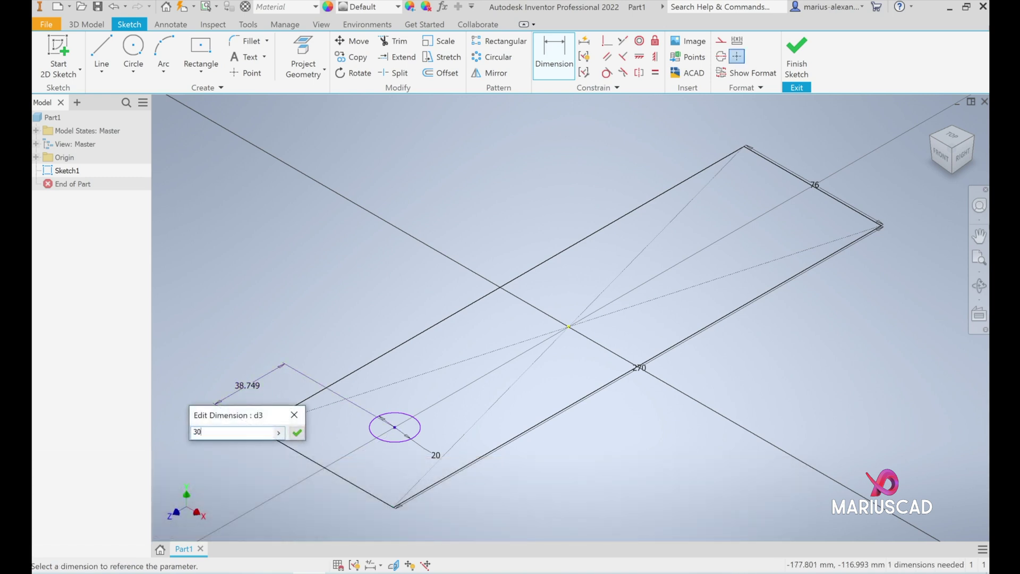
pyautogui.press('Return')
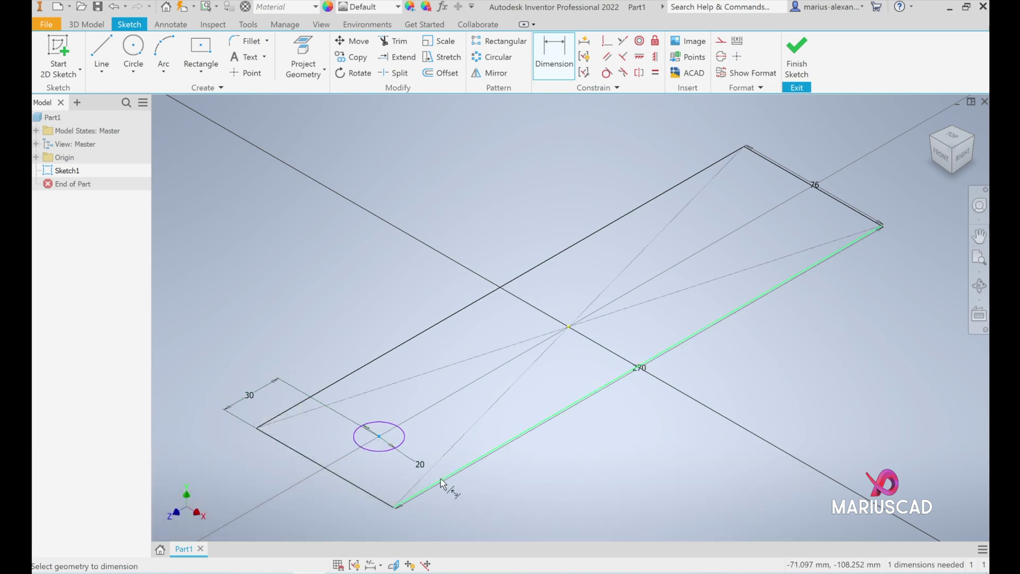
# Dimension the circle's center 35 mm from the rectangle's front long edge
pyautogui.click(441, 480)
pyautogui.click(284, 525)
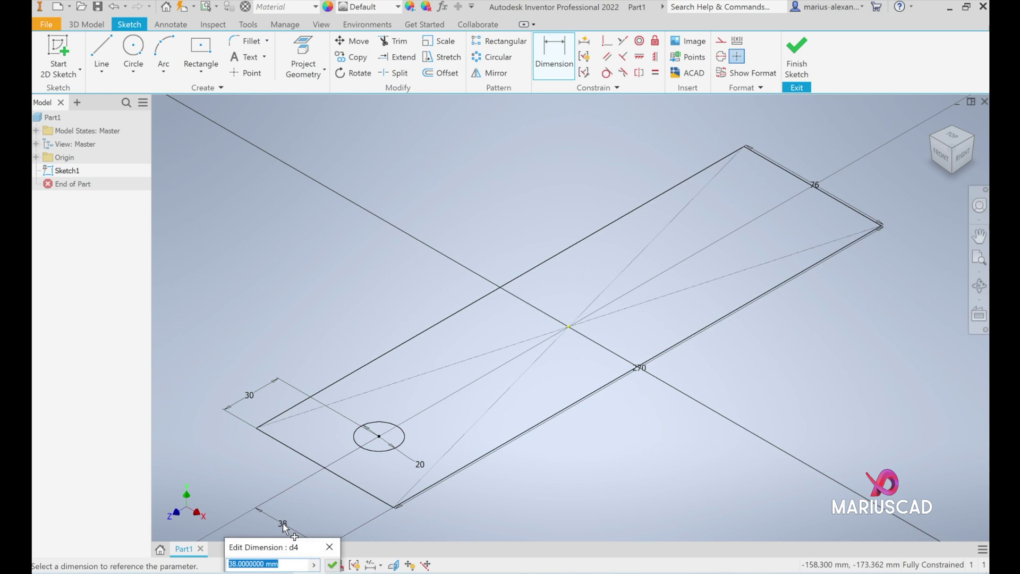
pyautogui.write('35')
pyautogui.press('Return')
# Draw a line across the rectangle through the origin, joining the midpoints of its two long edges
pyautogui.moveTo(604, 432); pyautogui.dragTo(597, 344, button='middle')
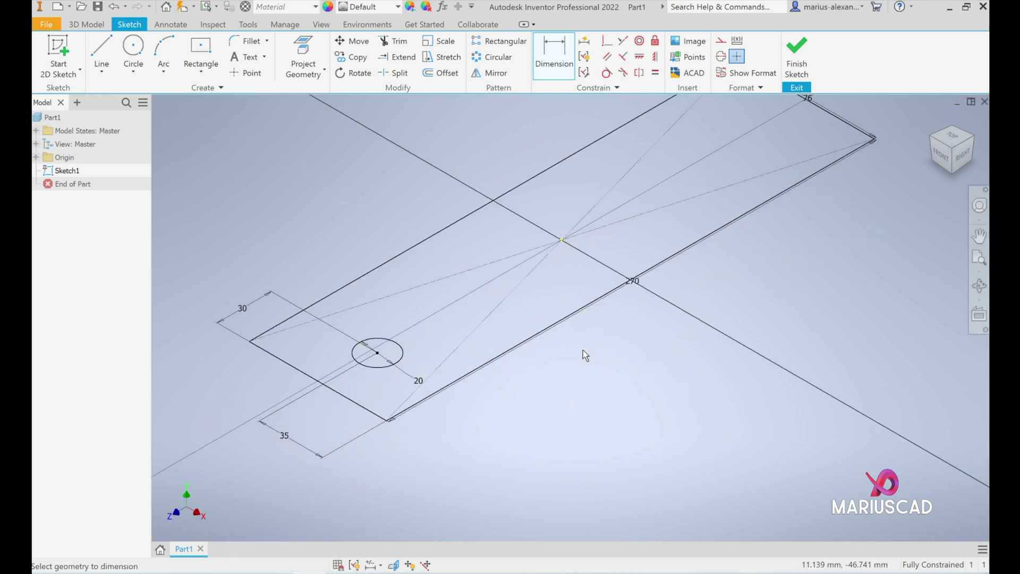
pyautogui.press('l')
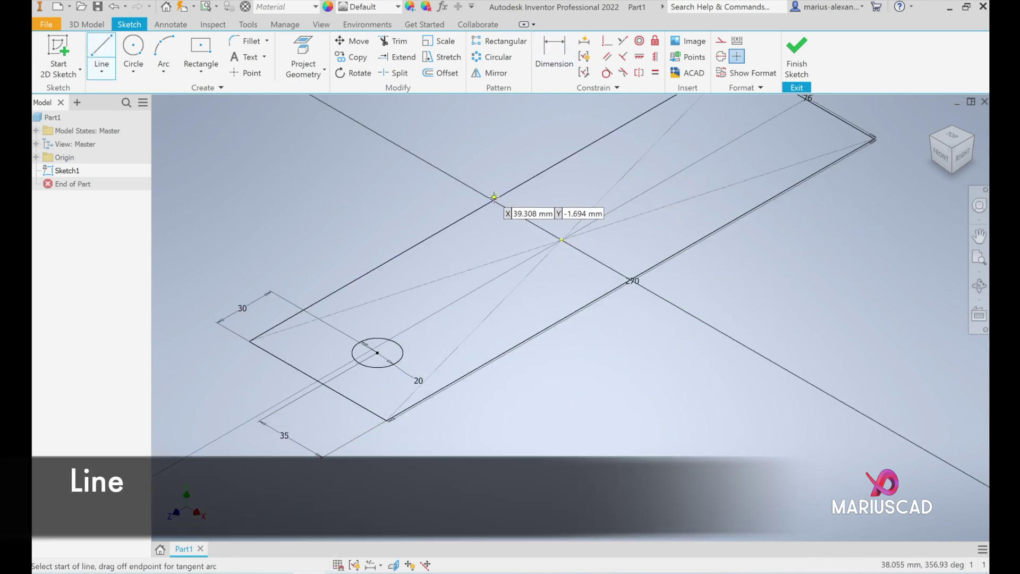
pyautogui.click(494, 201)
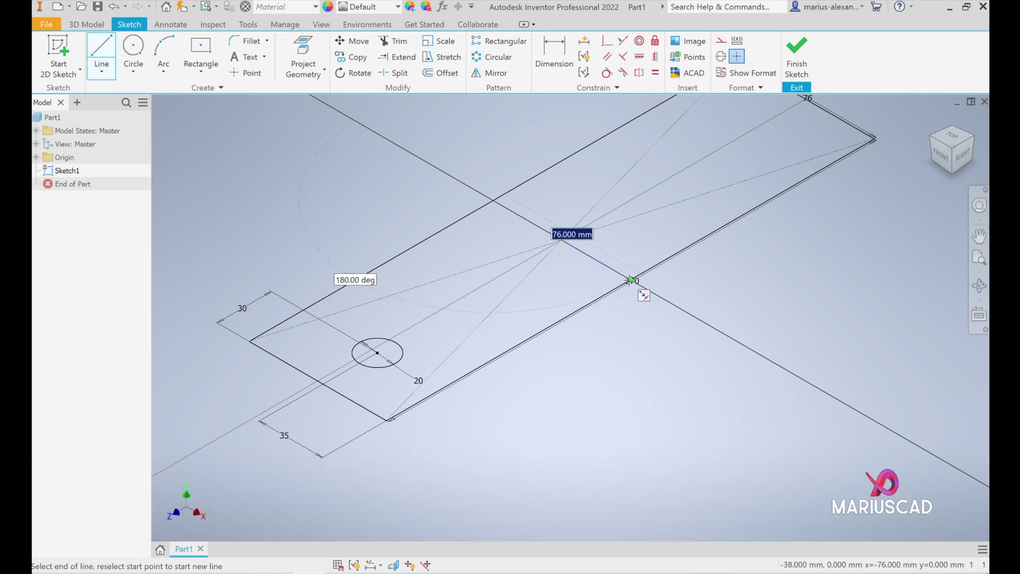
pyautogui.click(632, 281)
# Mirror the 20 mm circle about the line across the rectangle's middle
pyautogui.click(490, 72)
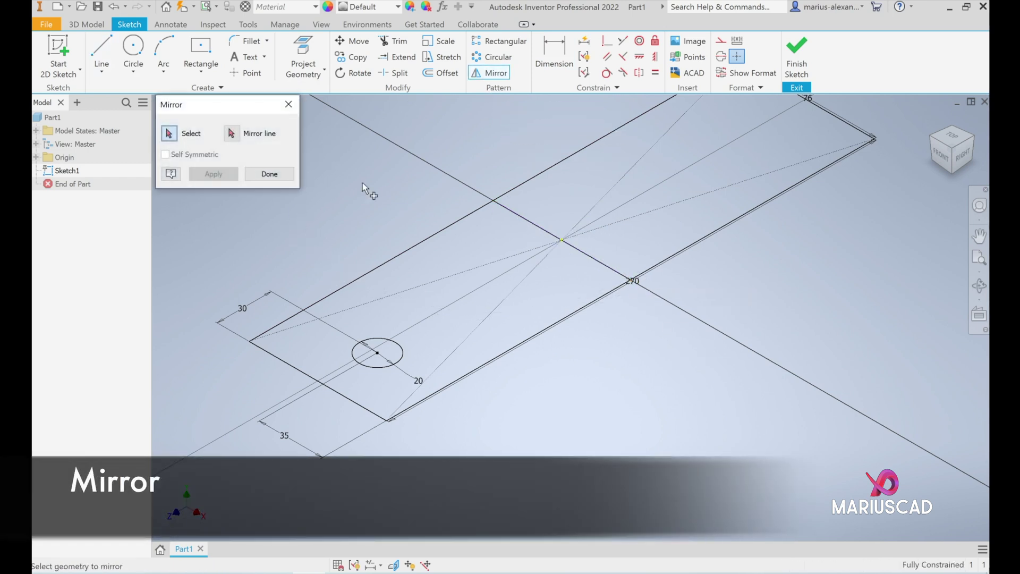
pyautogui.click(401, 358)
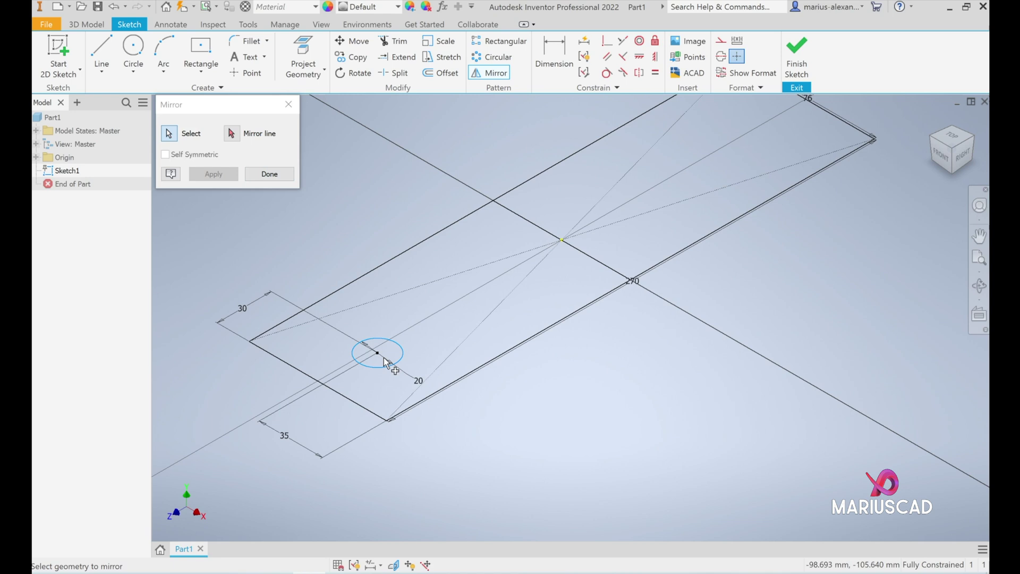
pyautogui.click(232, 133)
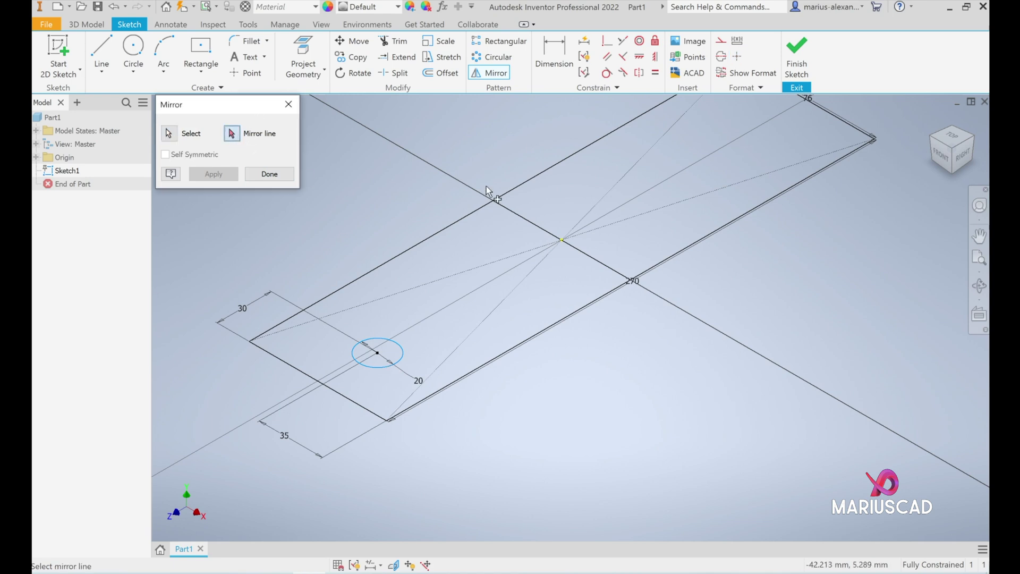
pyautogui.click(513, 214)
pyautogui.click(214, 175)
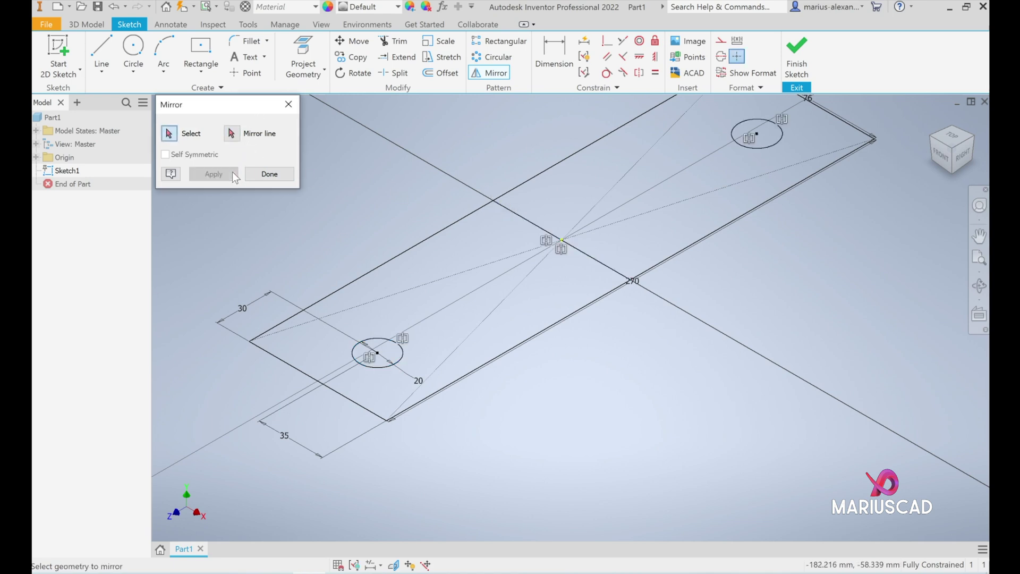
# Delete the mirror line across the rectangle's middle and finish the base sketch
pyautogui.click(269, 174)
pyautogui.rightClick(583, 252)
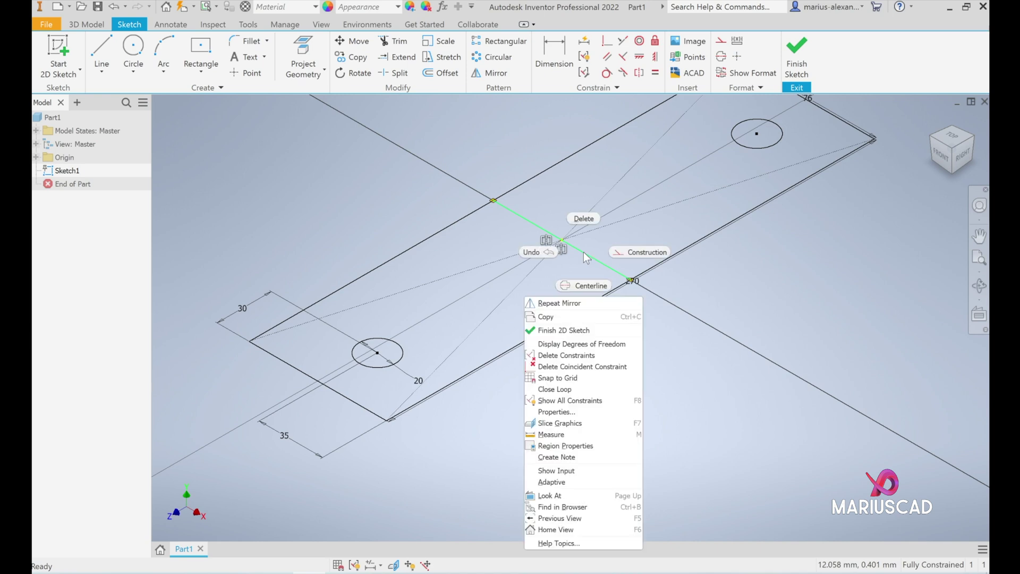
pyautogui.click(582, 221)
pyautogui.click(798, 53)
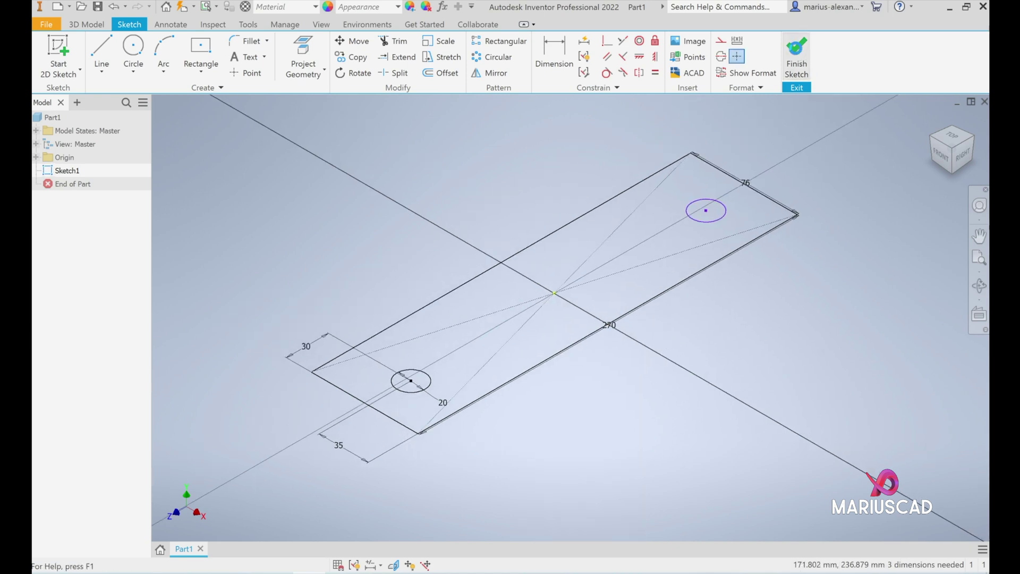
# Extrude the rectangular plate profile, leaving out the two circles, 20 mm upward
pyautogui.hotkey('alt', 'Tab')
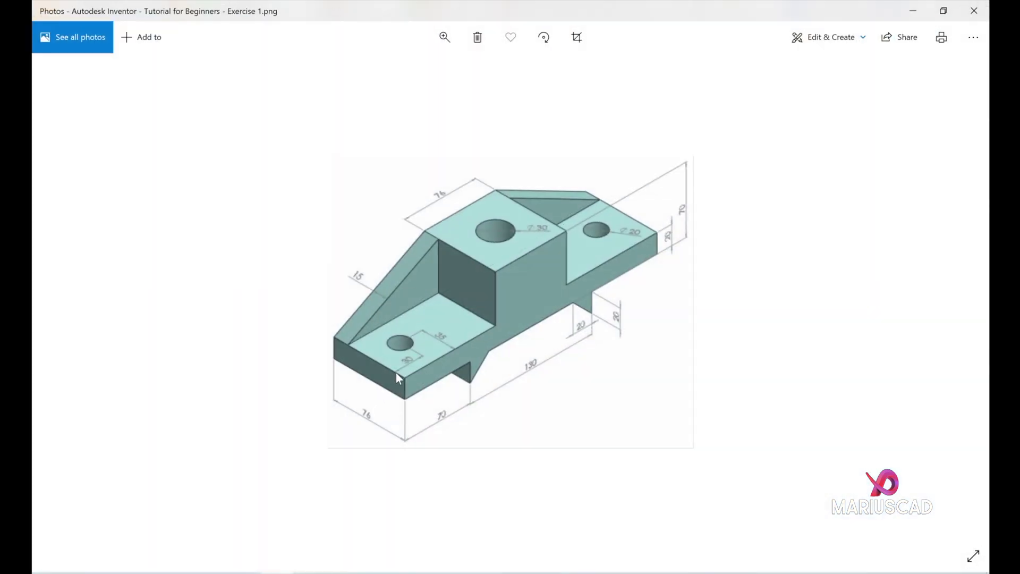
pyautogui.click(912, 11)
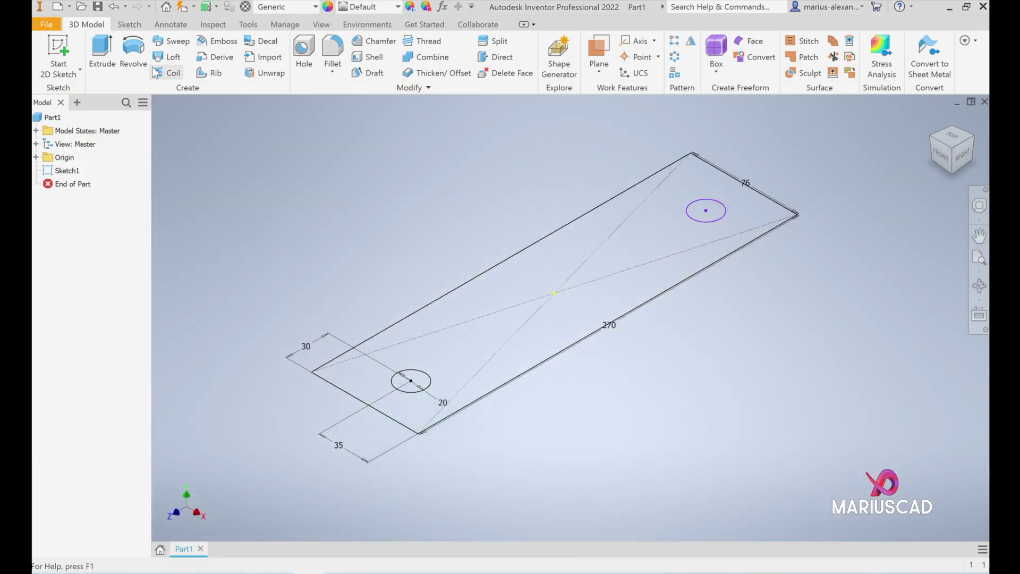
pyautogui.click(102, 56)
pyautogui.click(563, 299)
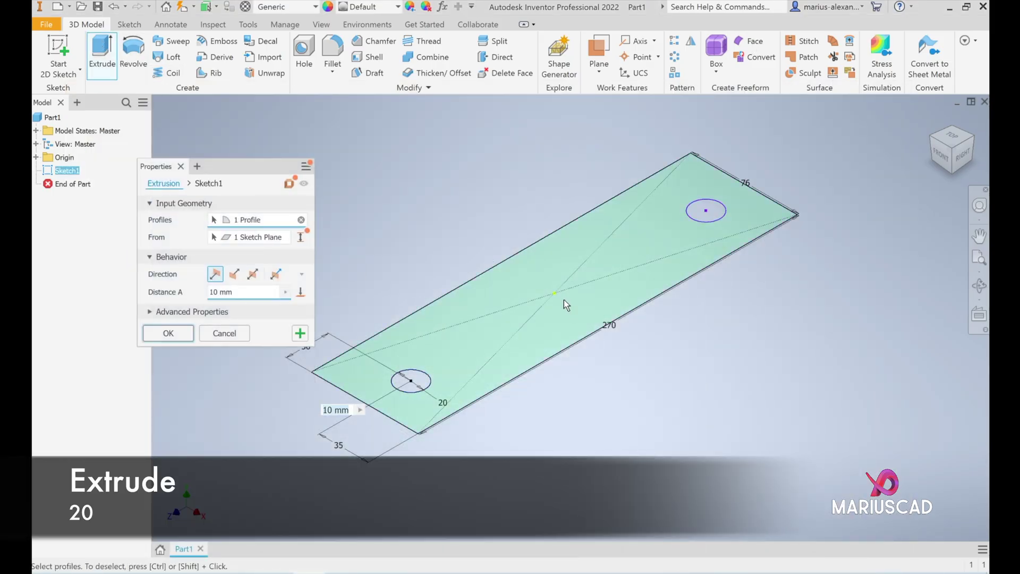
pyautogui.doubleClick(213, 291)
pyautogui.write('20')
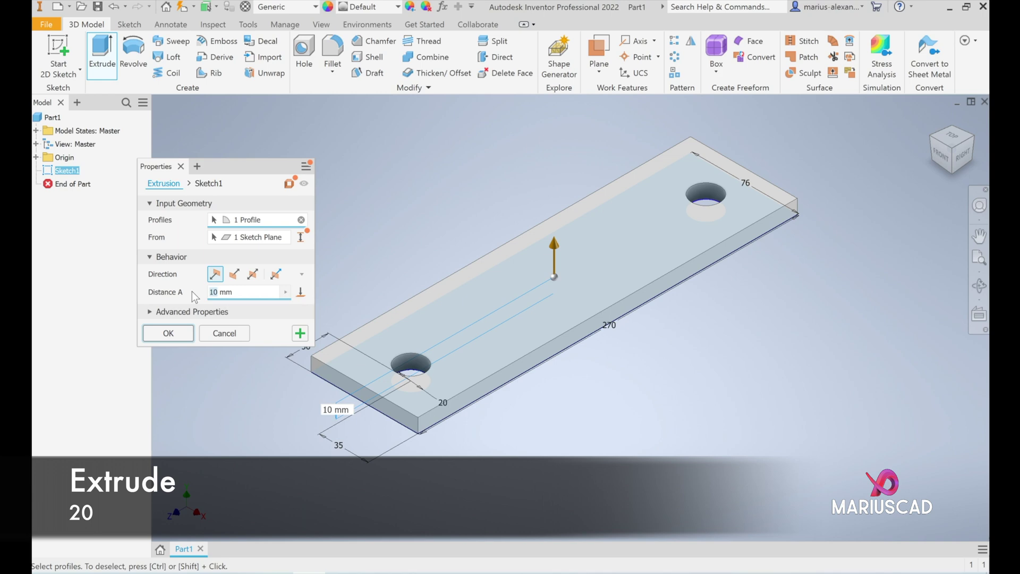
pyautogui.press('Return')
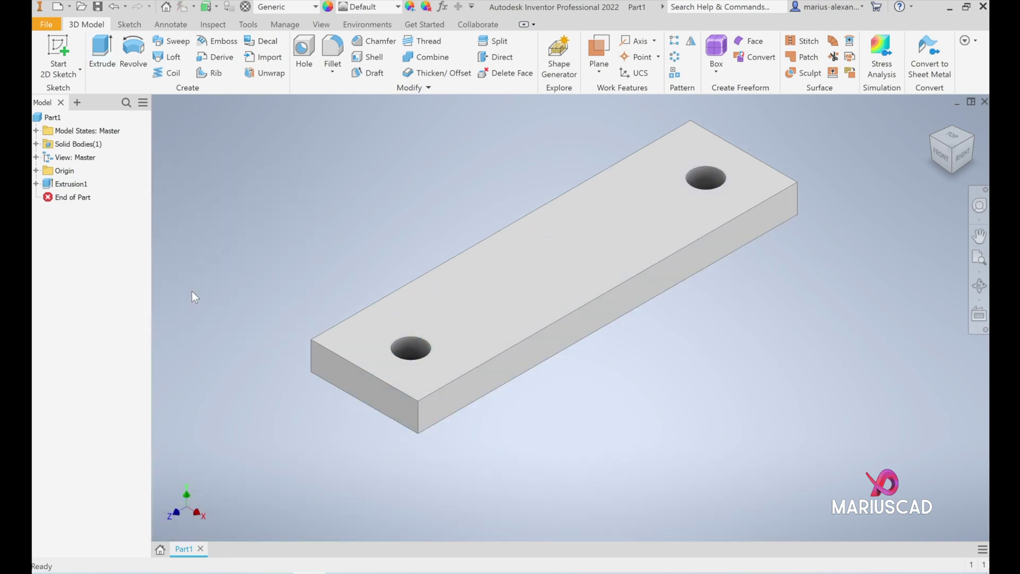
# Check the reference drawing and start a new sketch on the plate's long front side face
pyautogui.click(302, 571)
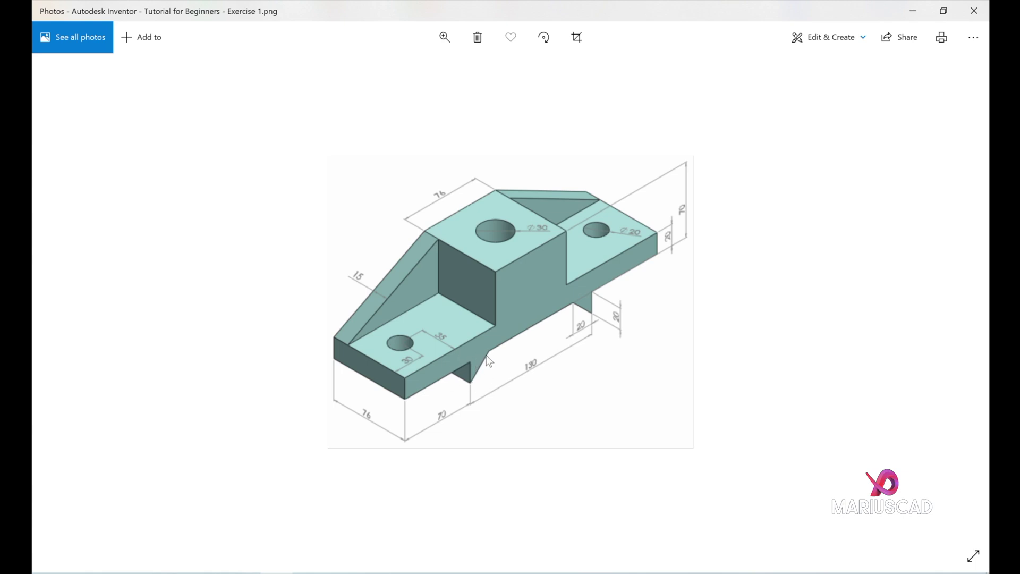
pyautogui.click(913, 10)
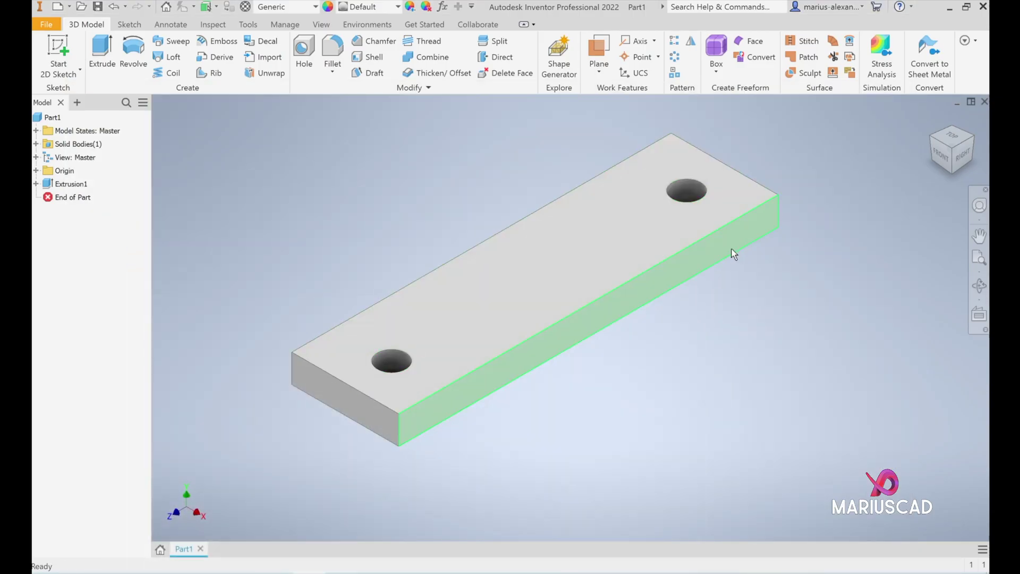
pyautogui.click(619, 300)
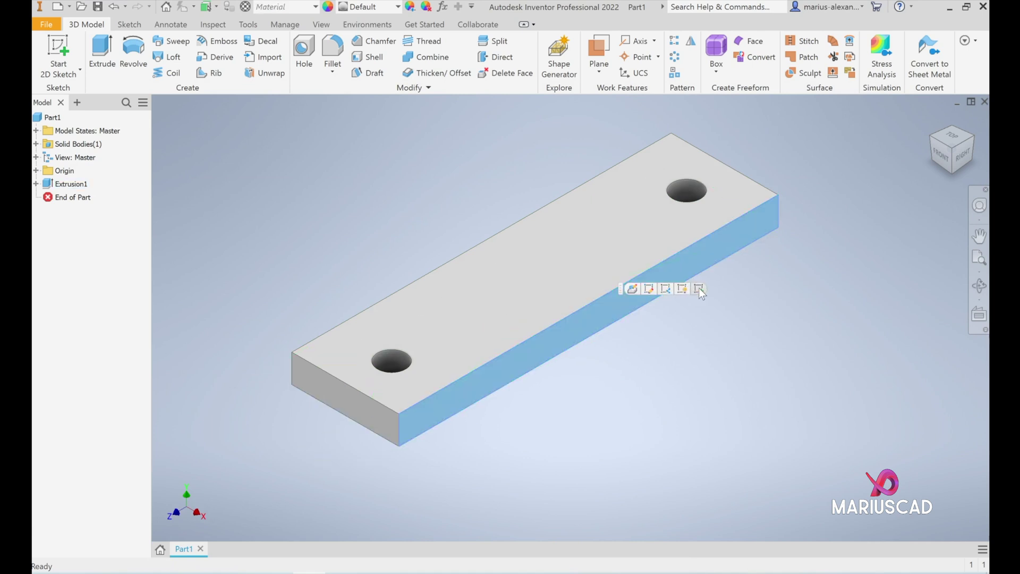
pyautogui.click(698, 288)
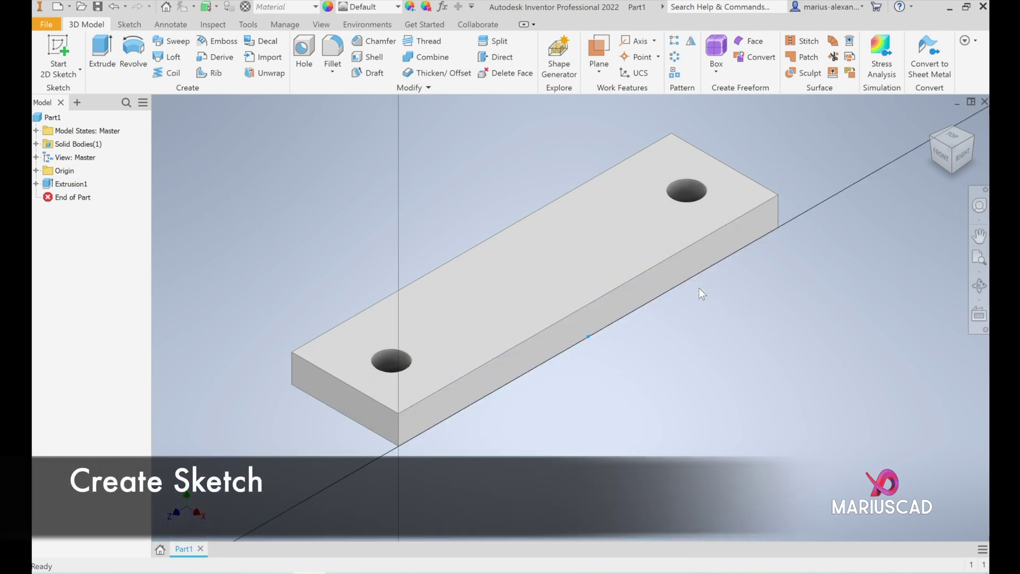
# Sketch a triangular foot below the plate's bottom edge with a vertical line about 26 mm long and a slanted line back to the edge
pyautogui.click(101, 56)
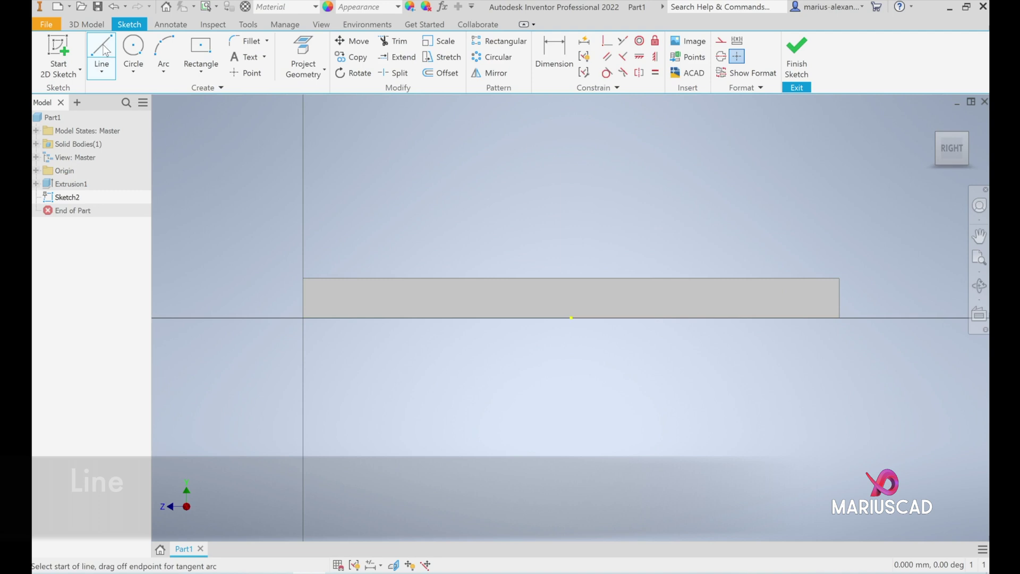
pyautogui.click(437, 318)
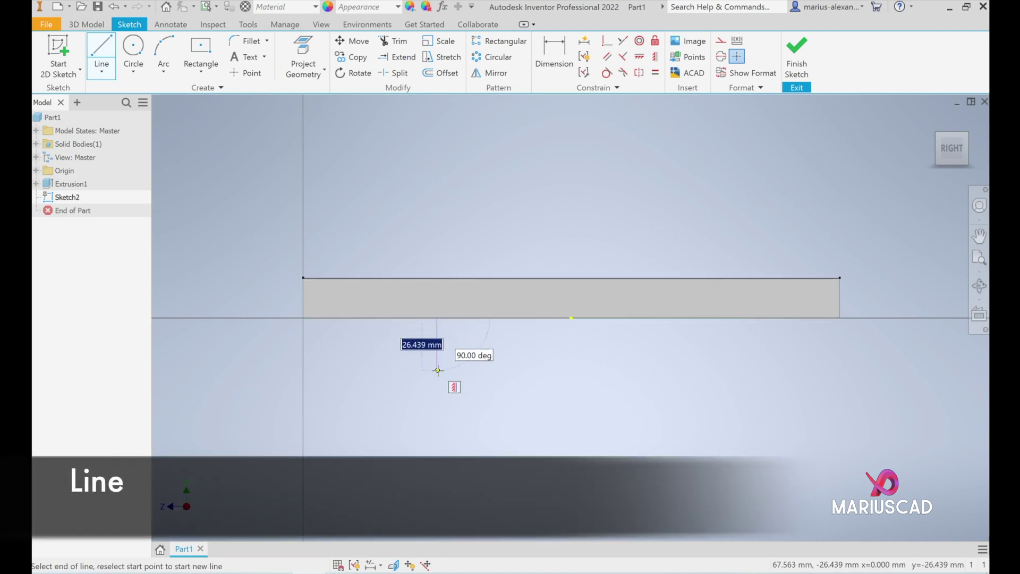
pyautogui.click(438, 370)
pyautogui.click(481, 318)
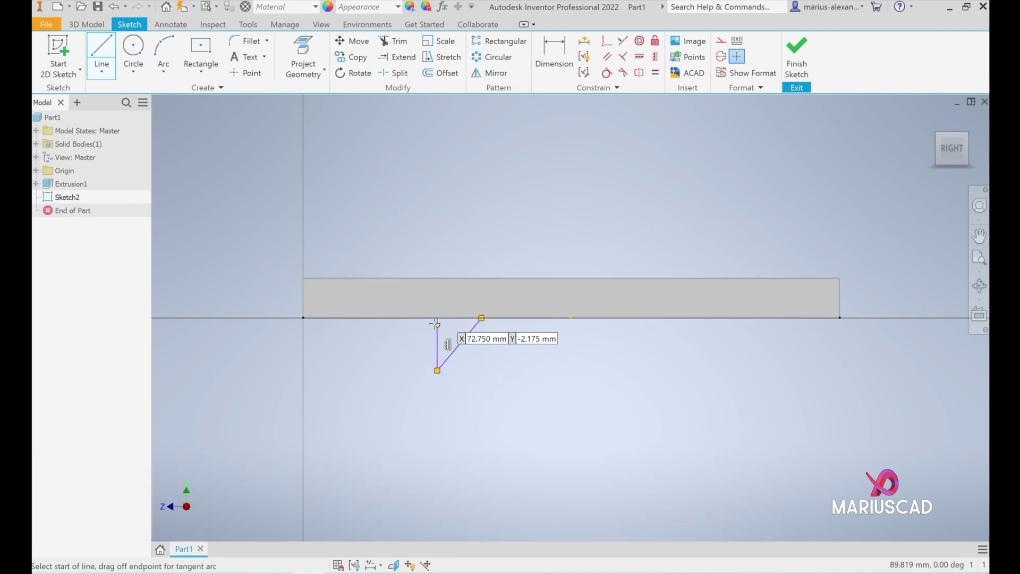
pyautogui.click(437, 318)
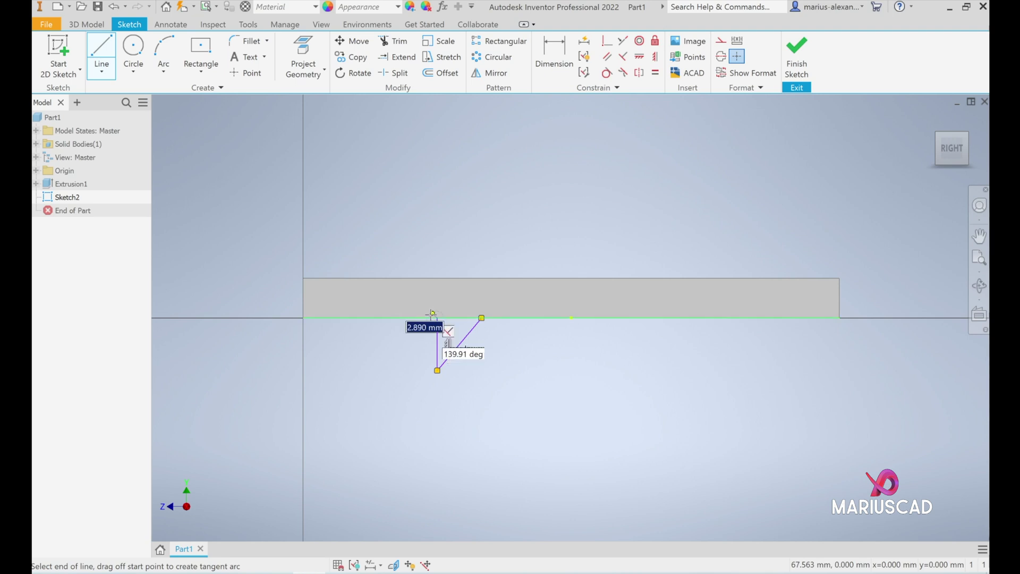
pyautogui.rightClick(412, 355)
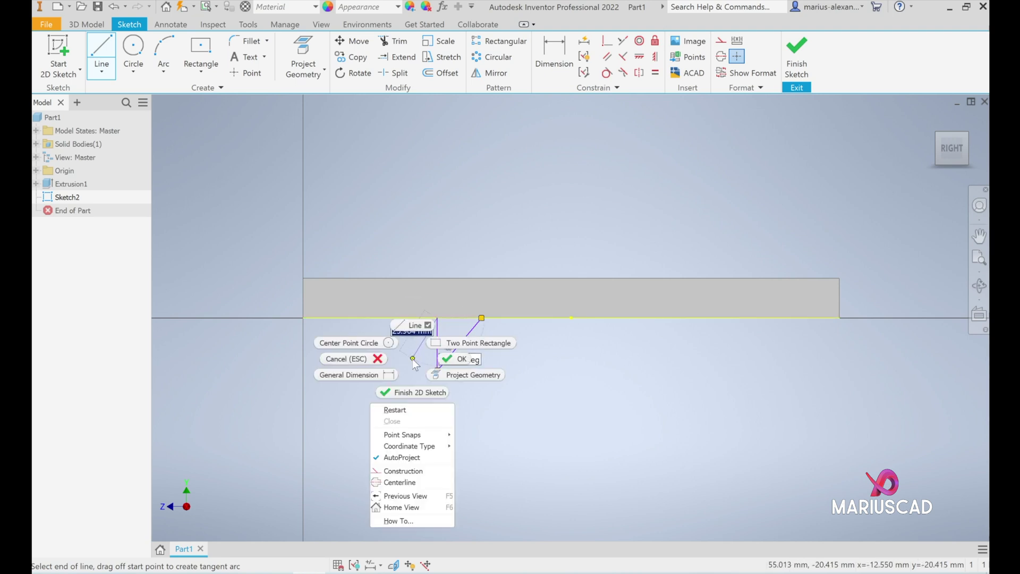
pyautogui.click(459, 358)
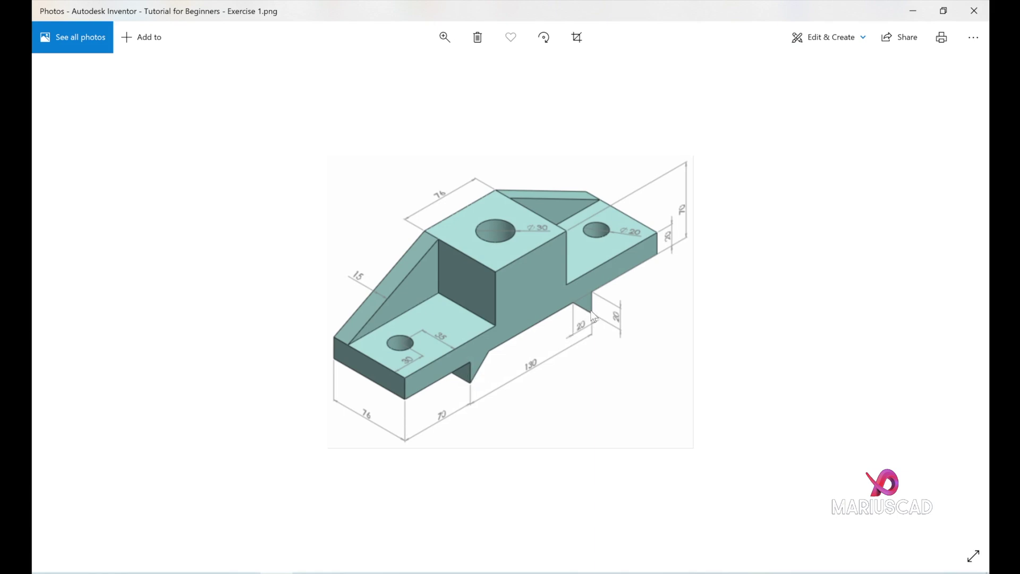
# Dimension the foot's vertical line 70 mm from the plate's nearest end
pyautogui.click(913, 10)
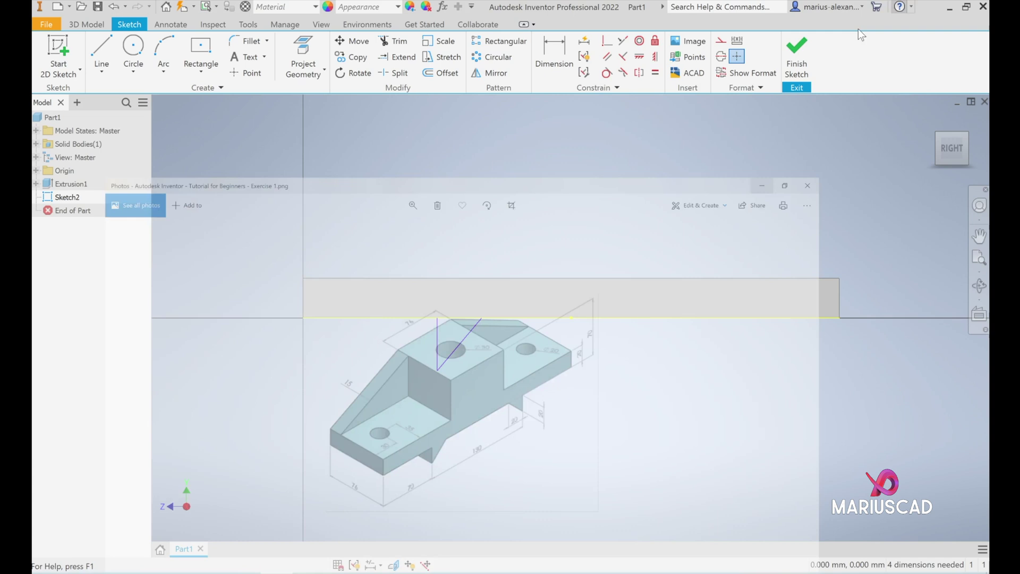
pyautogui.click(568, 51)
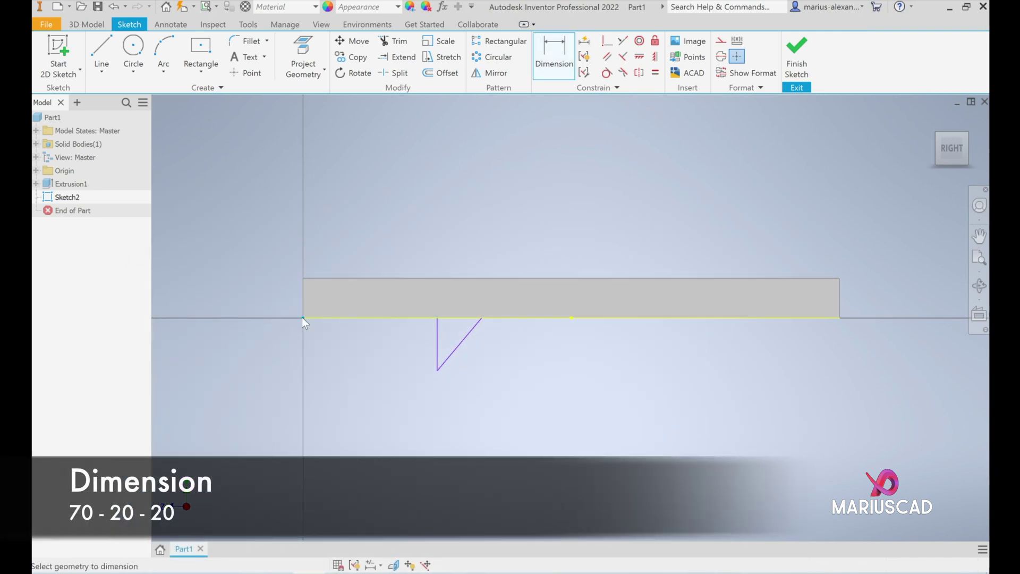
pyautogui.click(436, 319)
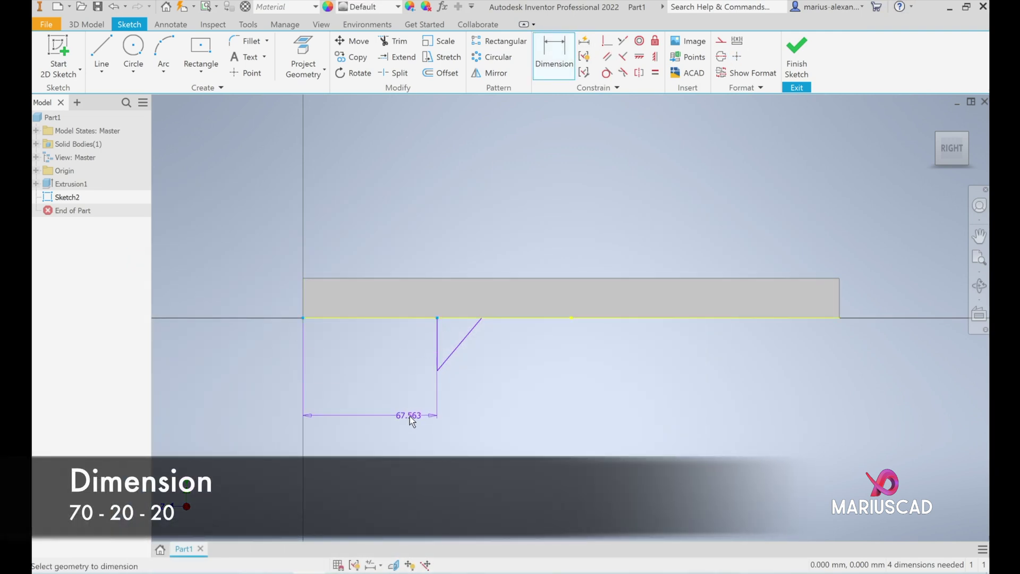
pyautogui.click(409, 416)
pyautogui.write('70')
pyautogui.press('Return')
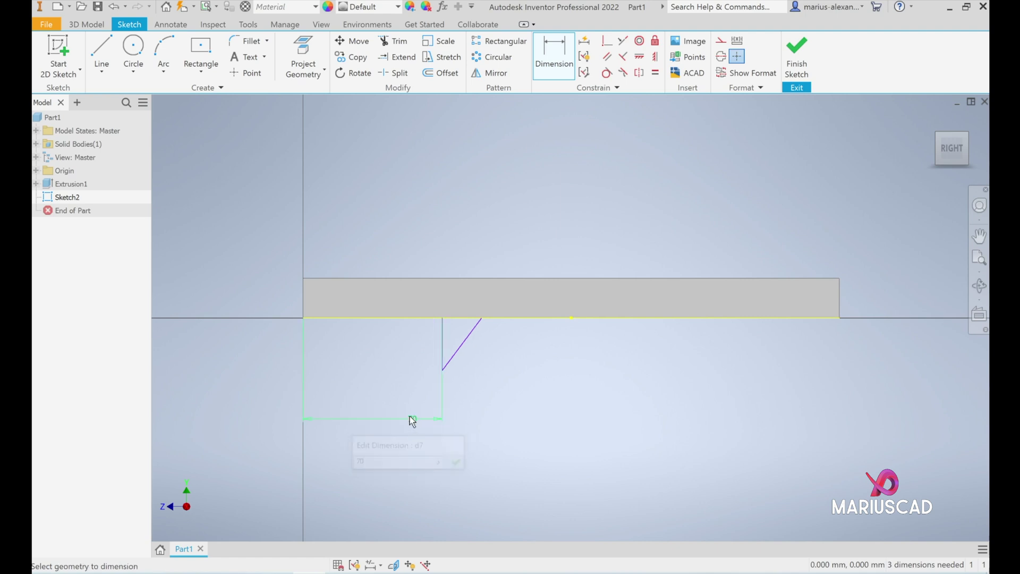
# Dimension the triangular foot profile 20 mm high and 20 mm wide
pyautogui.click(442, 318)
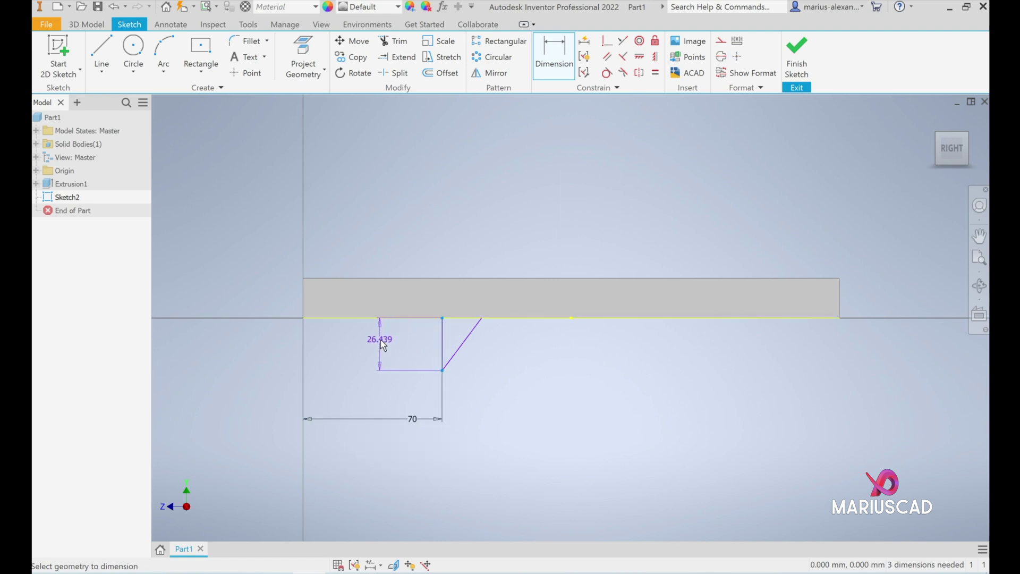
pyautogui.click(380, 344)
pyautogui.write('20')
pyautogui.press('Return')
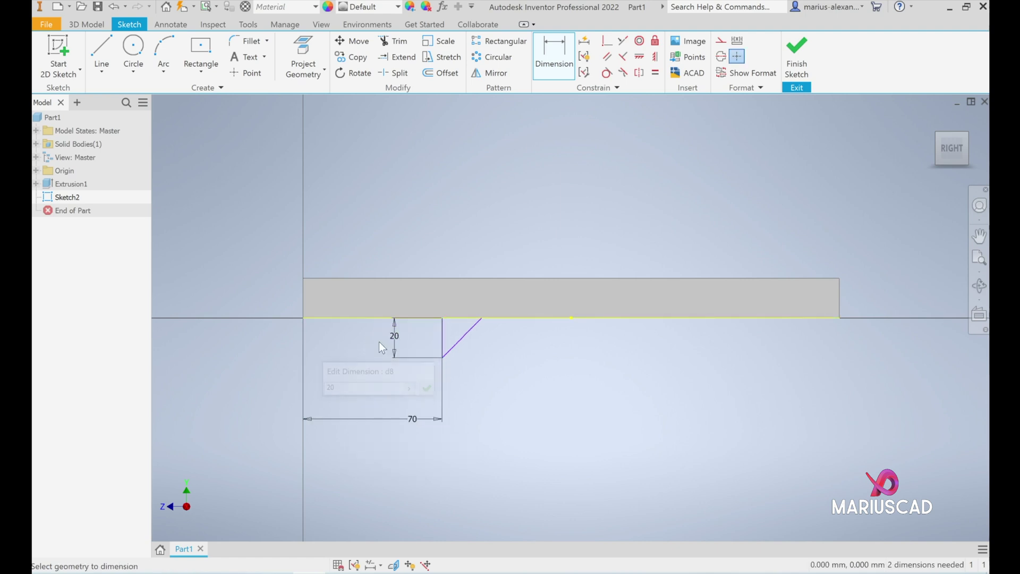
pyautogui.click(471, 416)
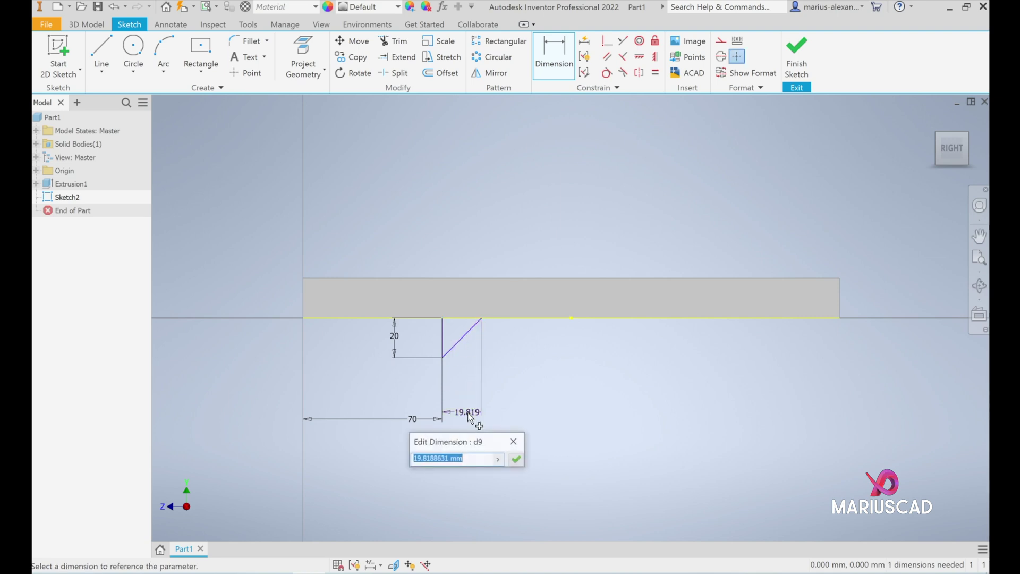
pyautogui.write('20')
pyautogui.press('Return')
# Draw a vertical line about 74 mm long downward from the midpoint of the plate's bottom edge
pyautogui.press('l')
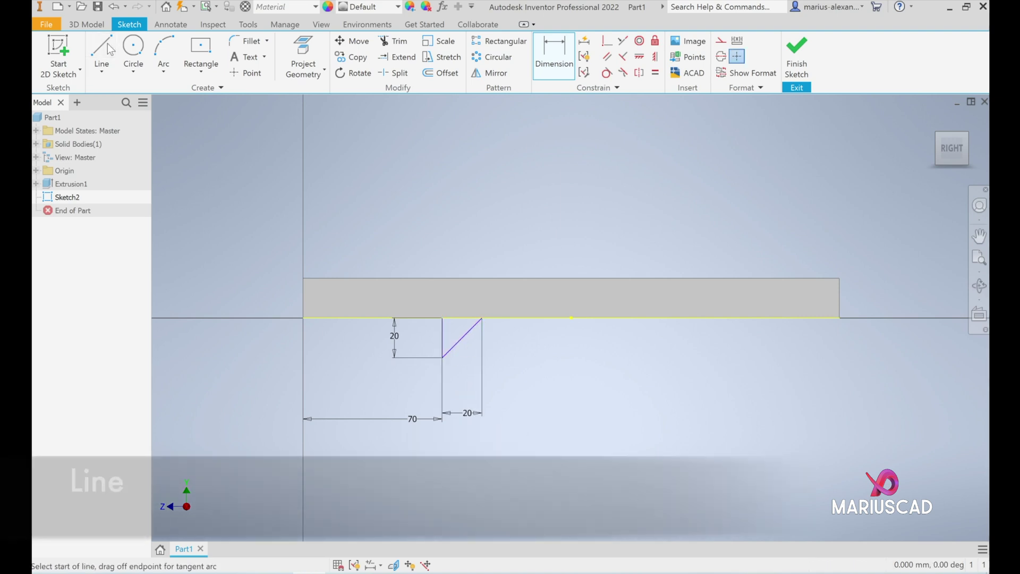
pyautogui.click(570, 318)
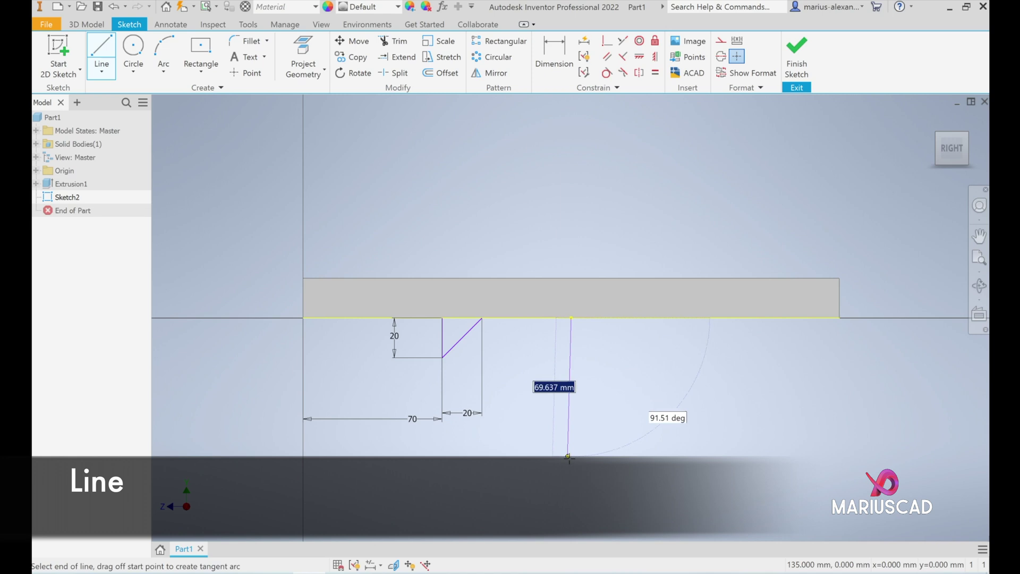
pyautogui.click(572, 464)
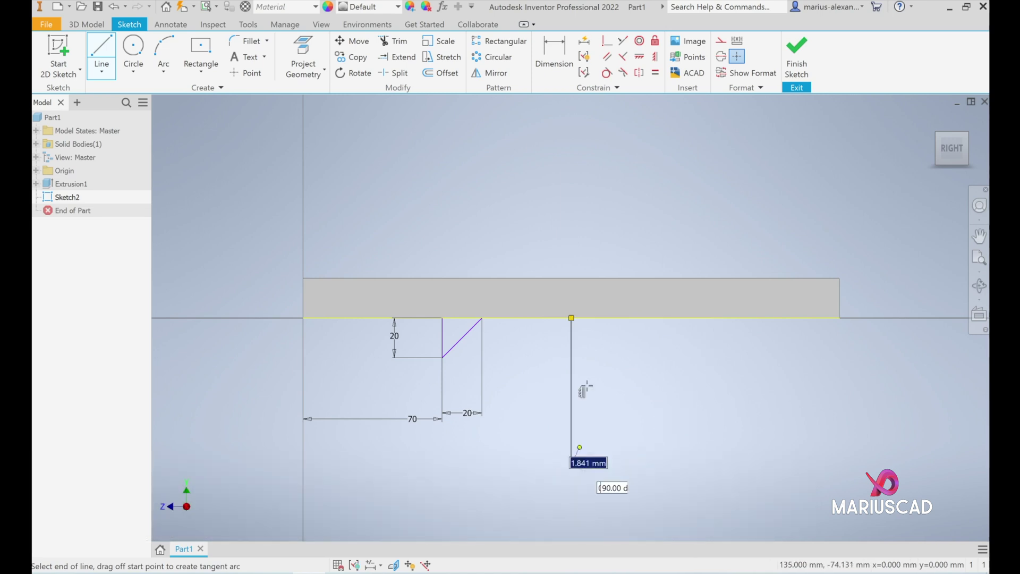
pyautogui.rightClick(515, 375)
pyautogui.click(565, 375)
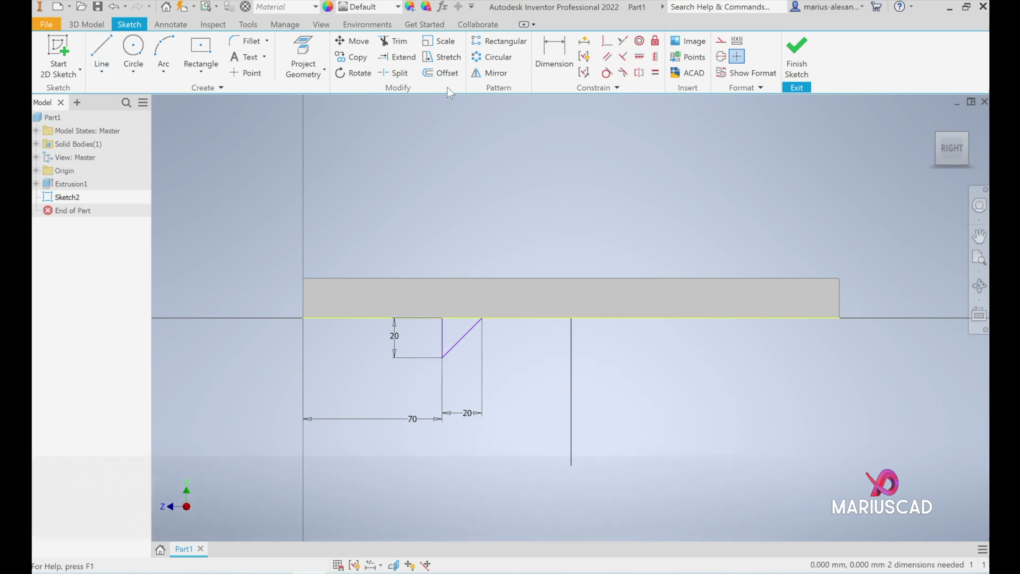
# Mirror the triangular foot's lines about the vertical line at the plate's middle and delete that mirror line
pyautogui.click(489, 73)
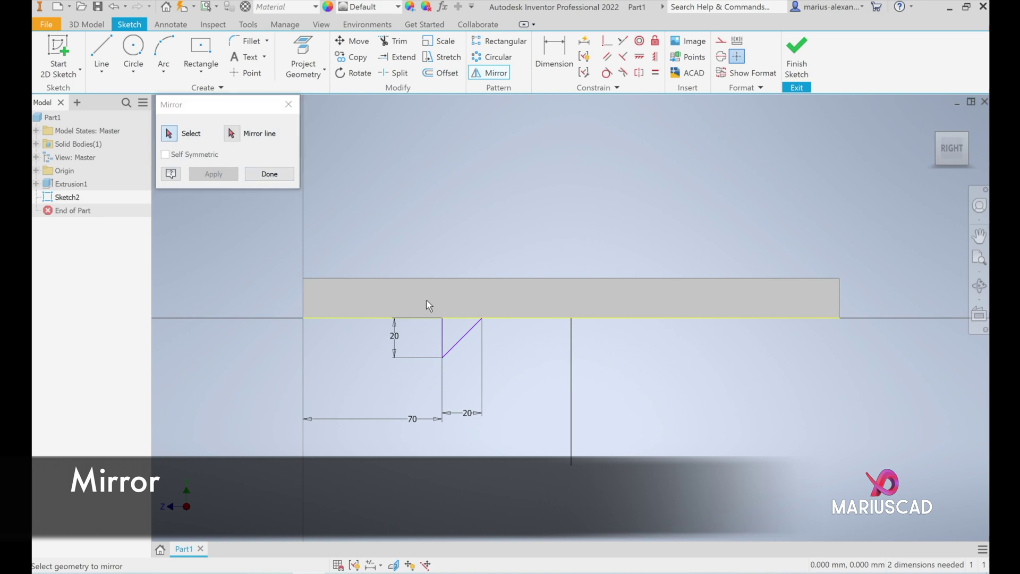
pyautogui.moveTo(454, 329); pyautogui.dragTo(502, 374)
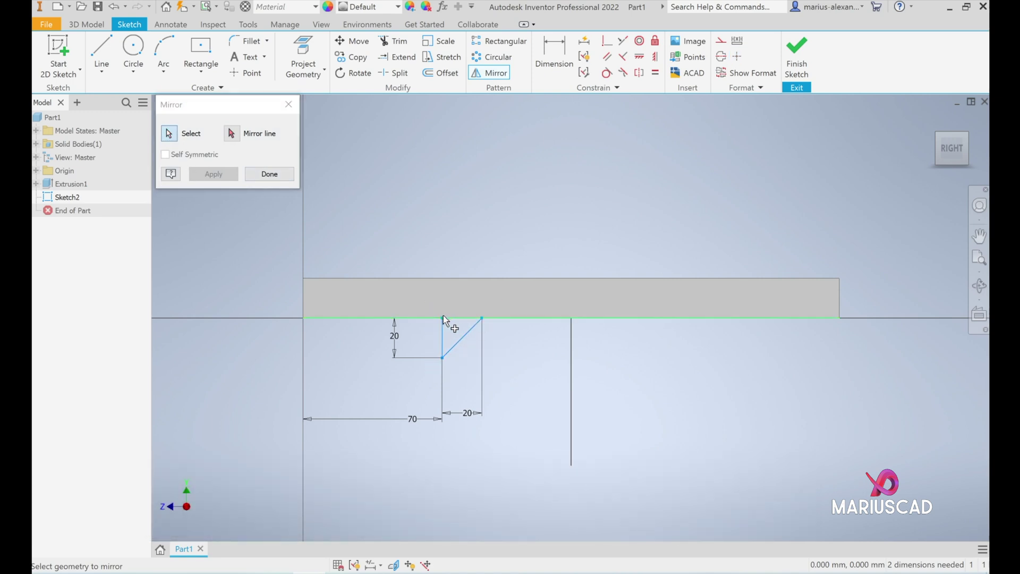
pyautogui.click(231, 134)
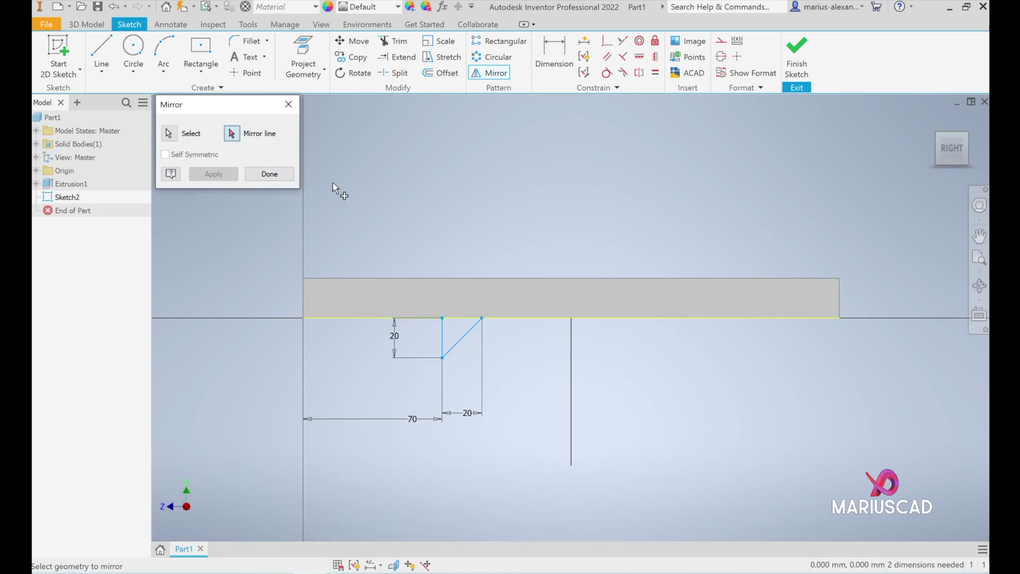
pyautogui.click(571, 348)
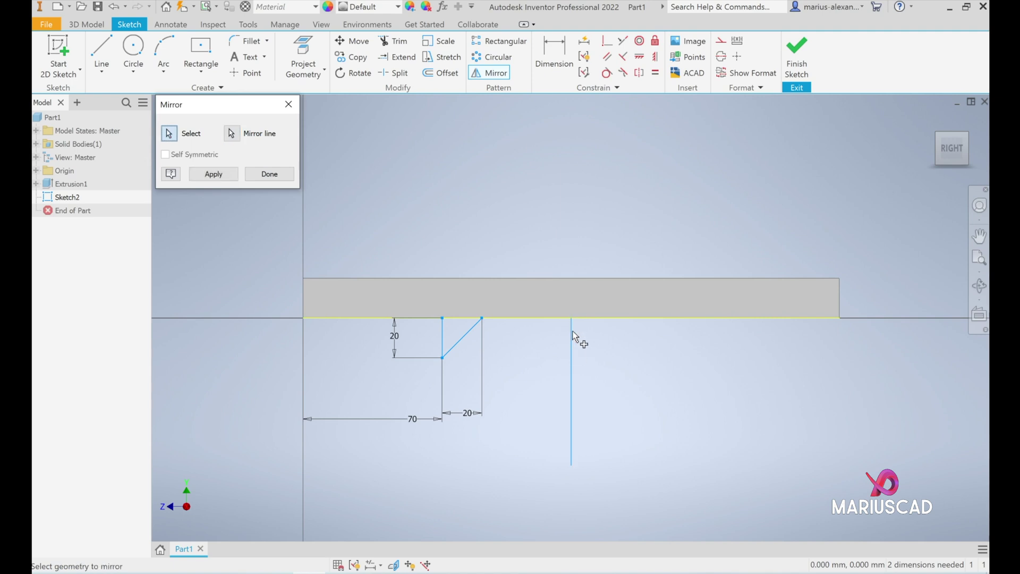
pyautogui.click(227, 177)
pyautogui.click(272, 175)
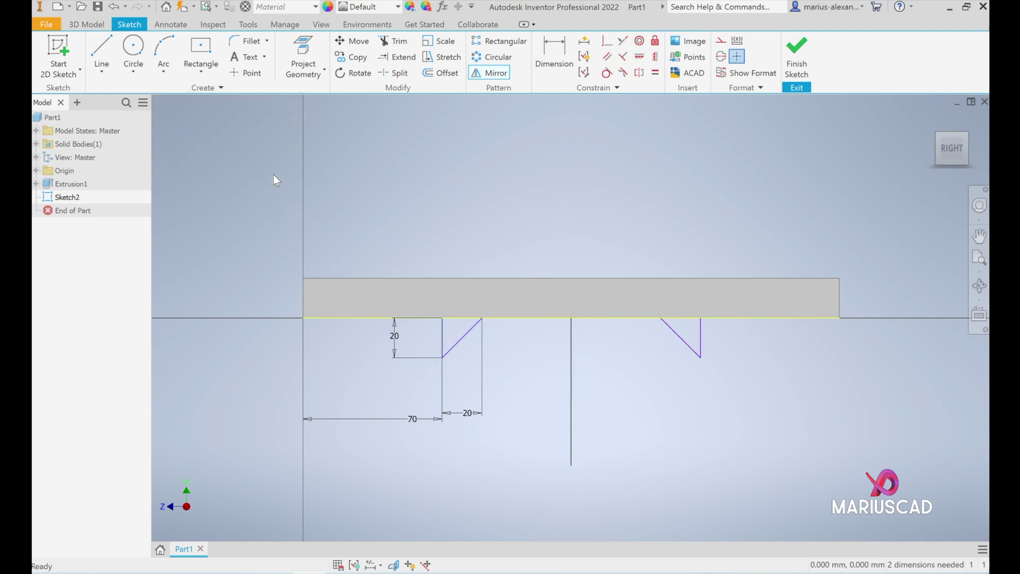
pyautogui.rightClick(567, 376)
pyautogui.click(572, 339)
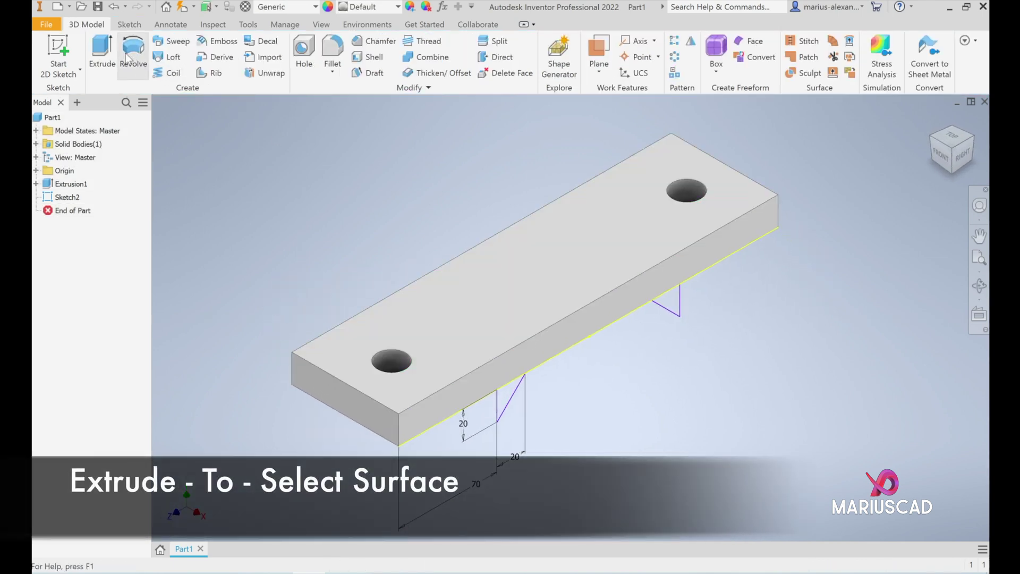
# Extrude both triangular foot profiles under the plate up to the plate's opposite long side face
pyautogui.click(102, 53)
pyautogui.click(502, 397)
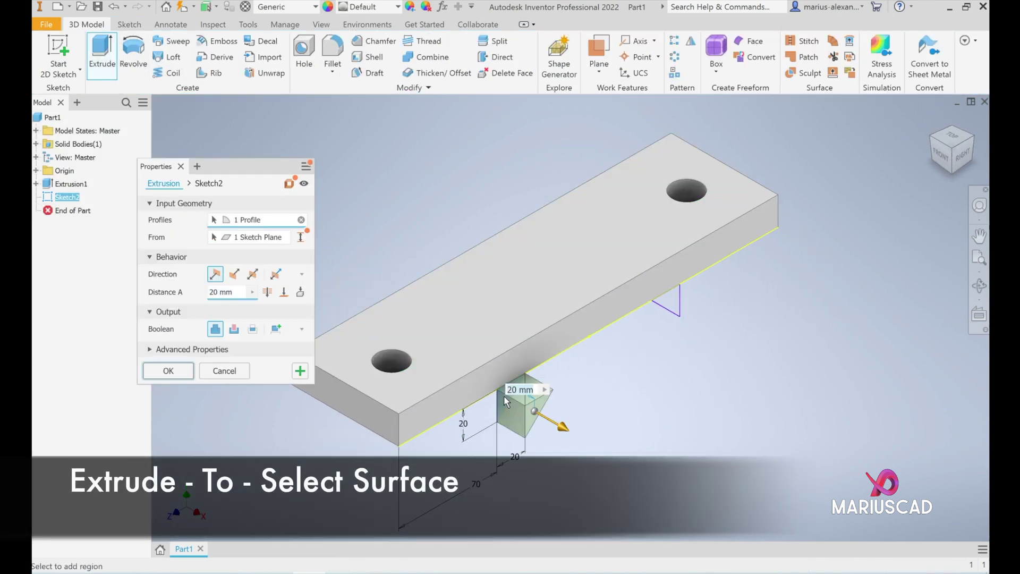
pyautogui.click(674, 306)
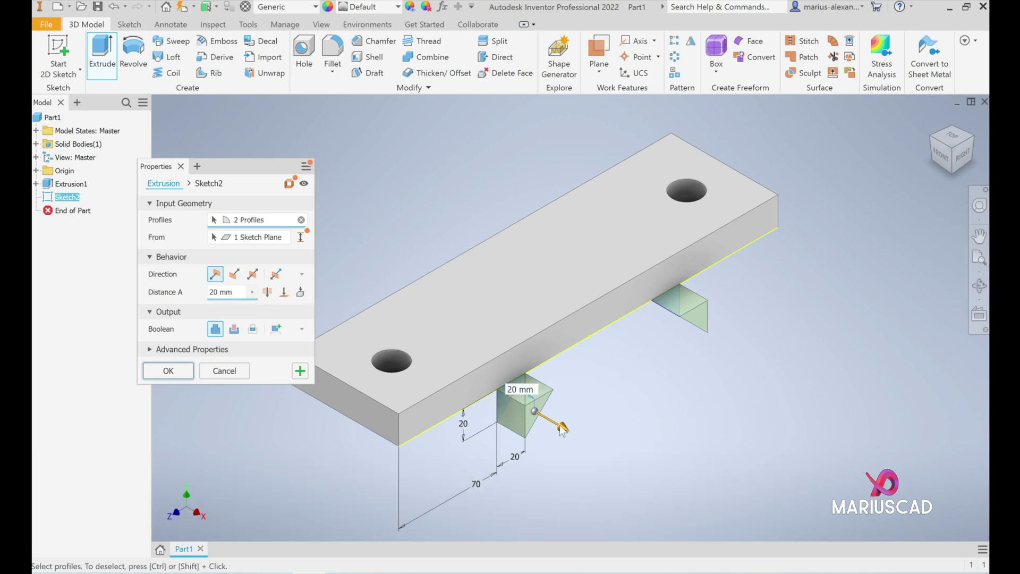
pyautogui.moveTo(562, 431); pyautogui.dragTo(379, 295)
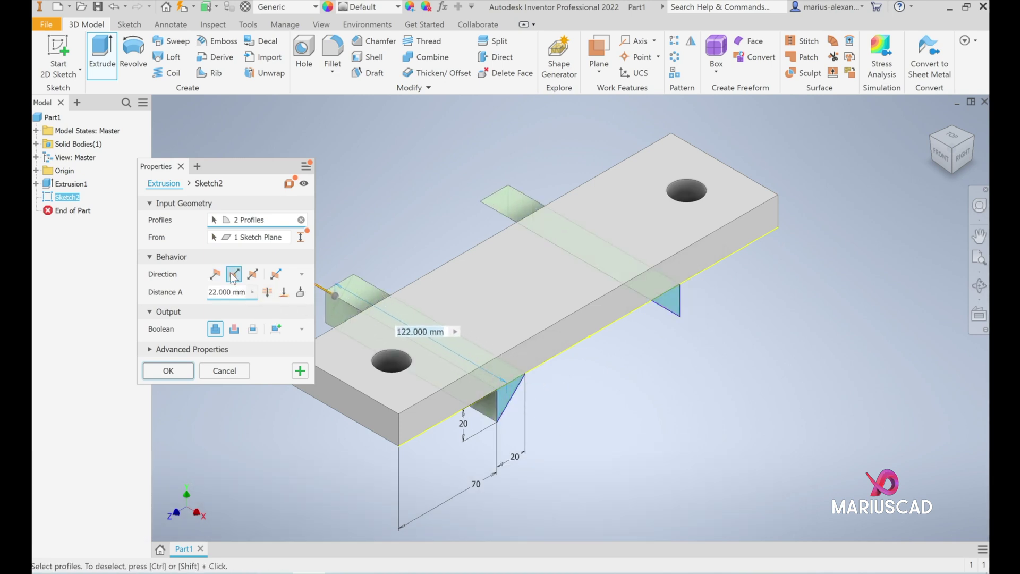
pyautogui.click(285, 292)
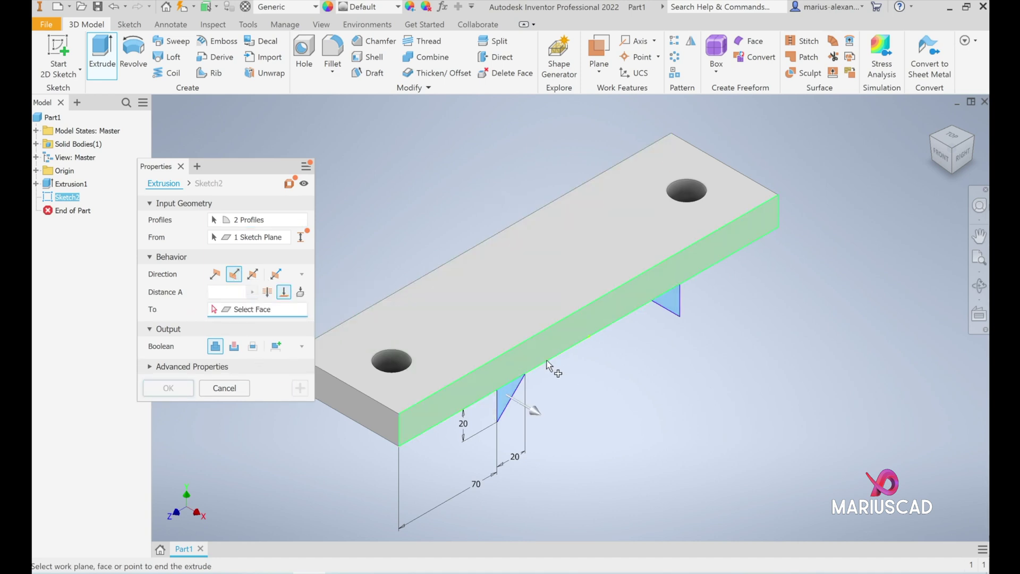
pyautogui.click(487, 390)
pyautogui.keyDown('shift'); pyautogui.moveTo(496, 382); pyautogui.dragTo(689, 366, button='middle'); pyautogui.keyUp('shift')
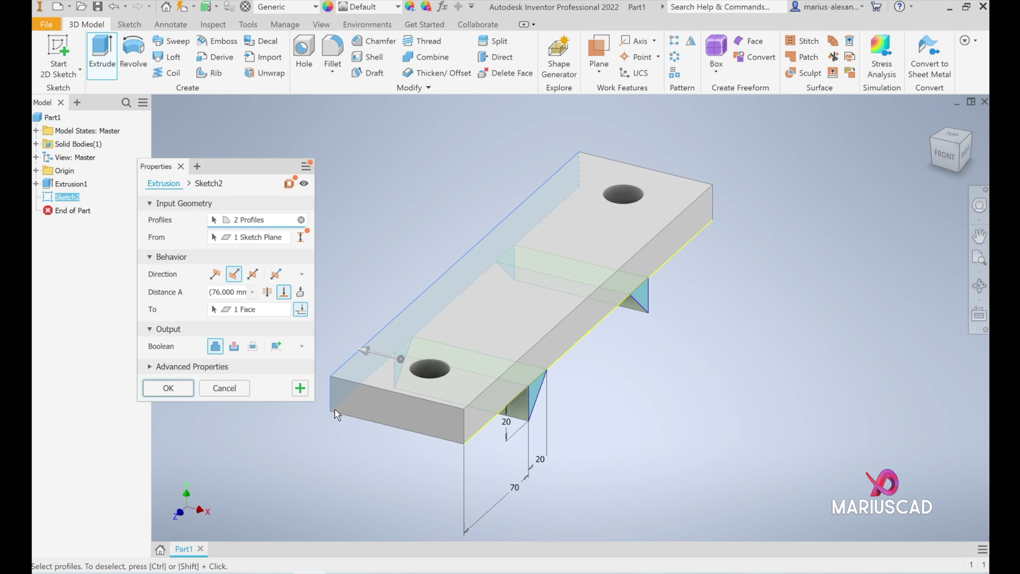
pyautogui.click(168, 389)
pyautogui.press('F6')
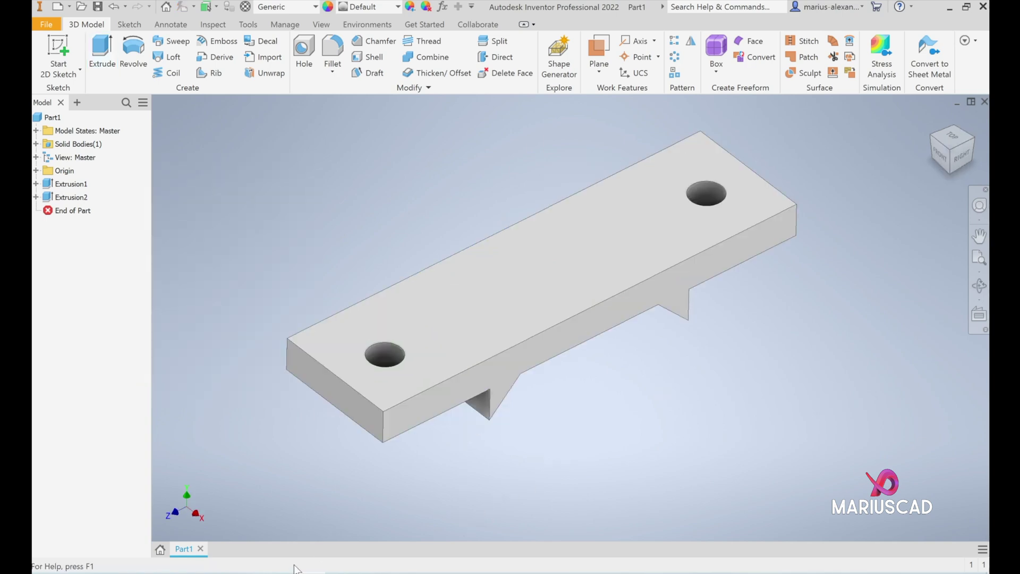
# Sketch a 76 by 76 mm two-point center rectangle on the plate's top face, centered on the origin
pyautogui.hotkey('alt', 'Tab')
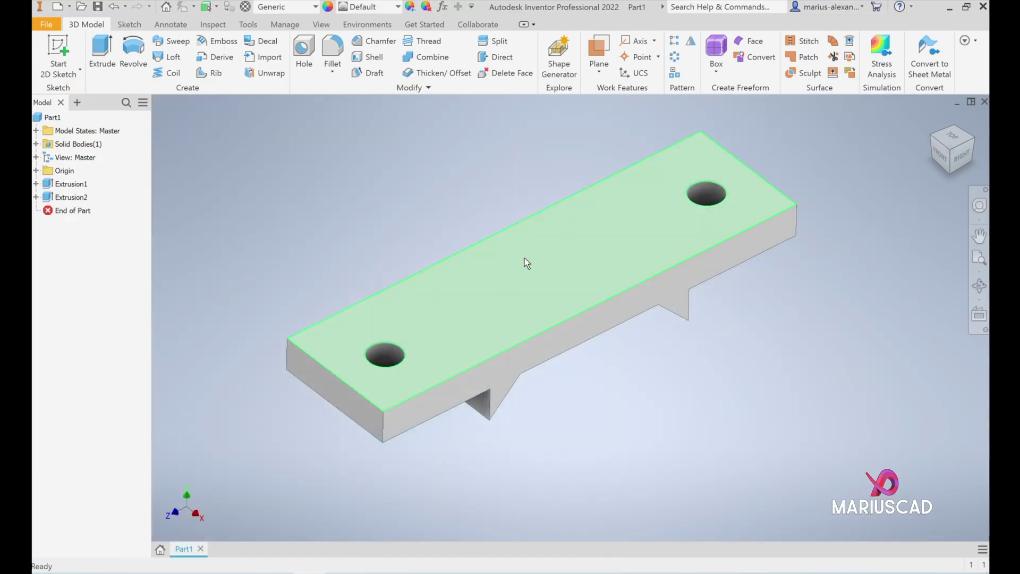
pyautogui.click(526, 262)
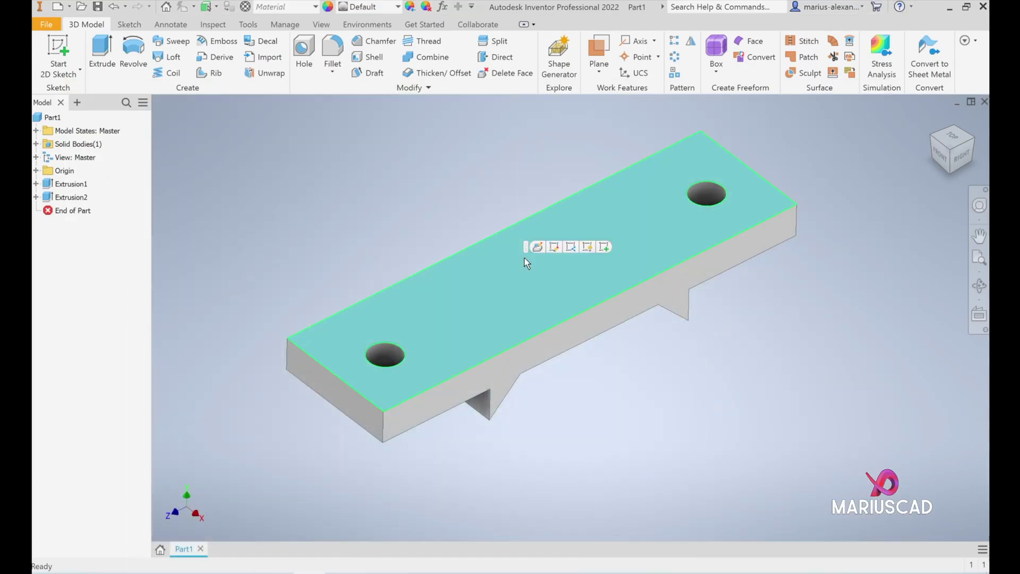
pyautogui.click(603, 247)
pyautogui.click(201, 71)
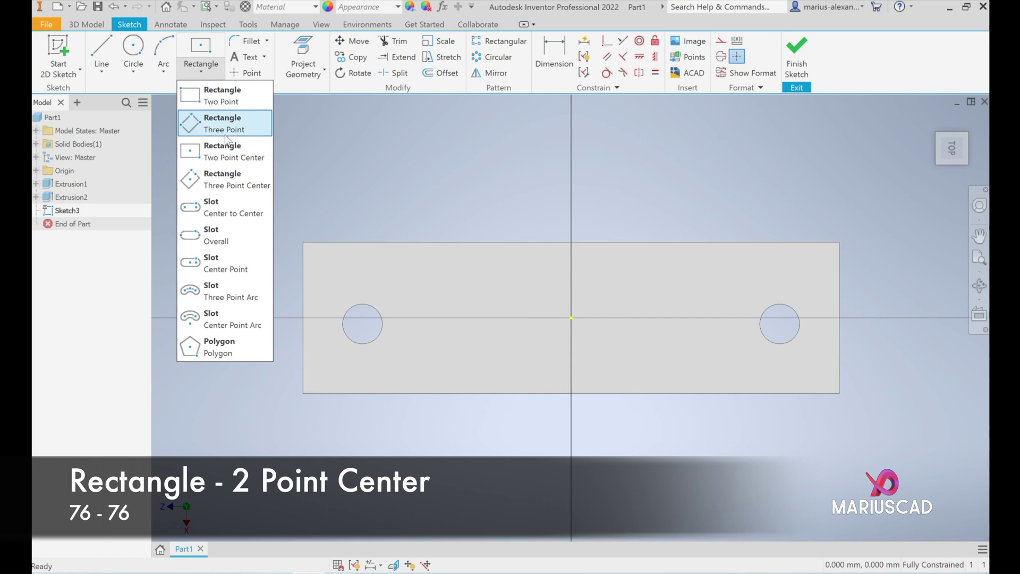
pyautogui.click(227, 155)
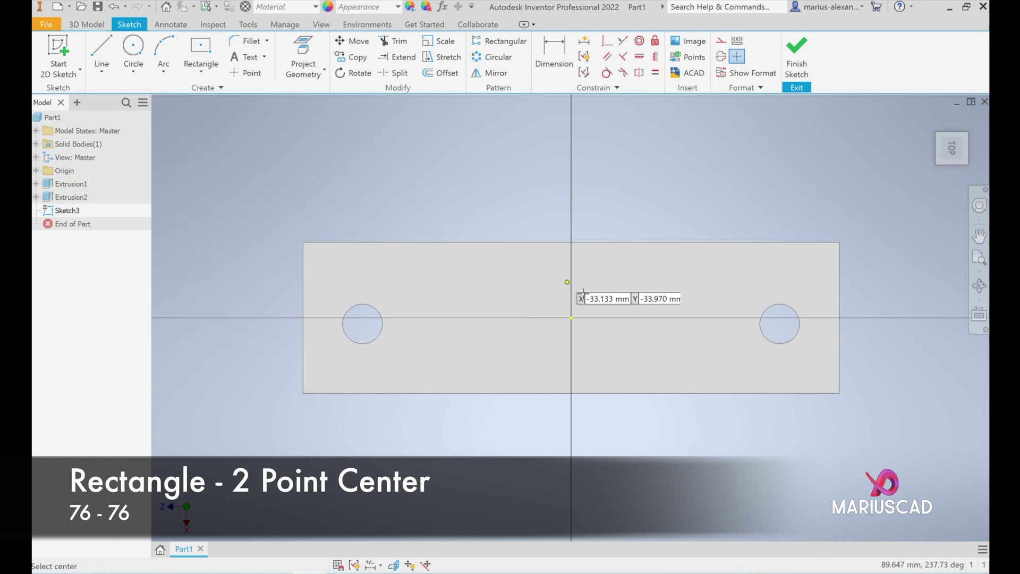
pyautogui.click(571, 317)
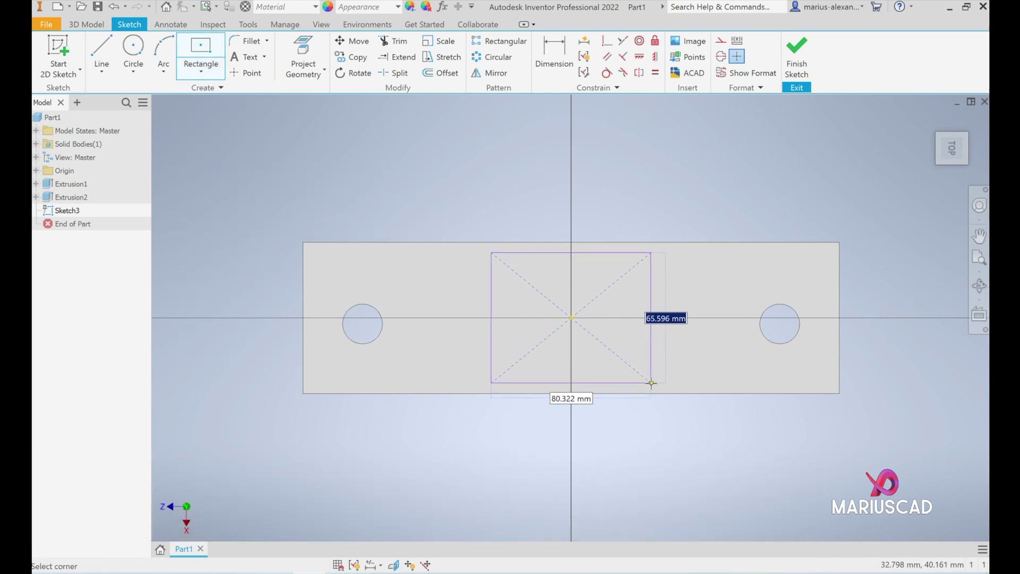
pyautogui.press('Tab')
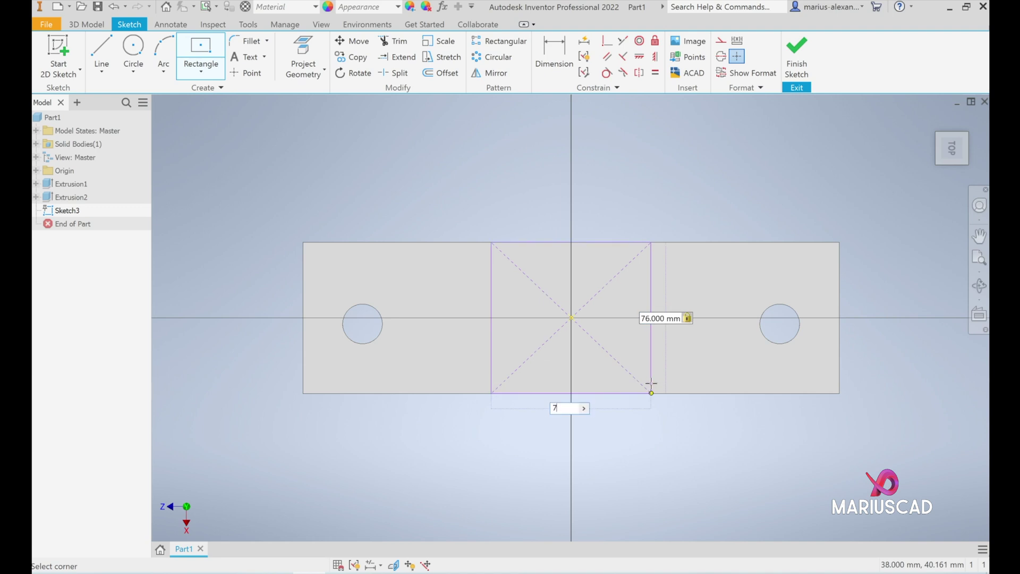
pyautogui.write('76')
pyautogui.press('Return')
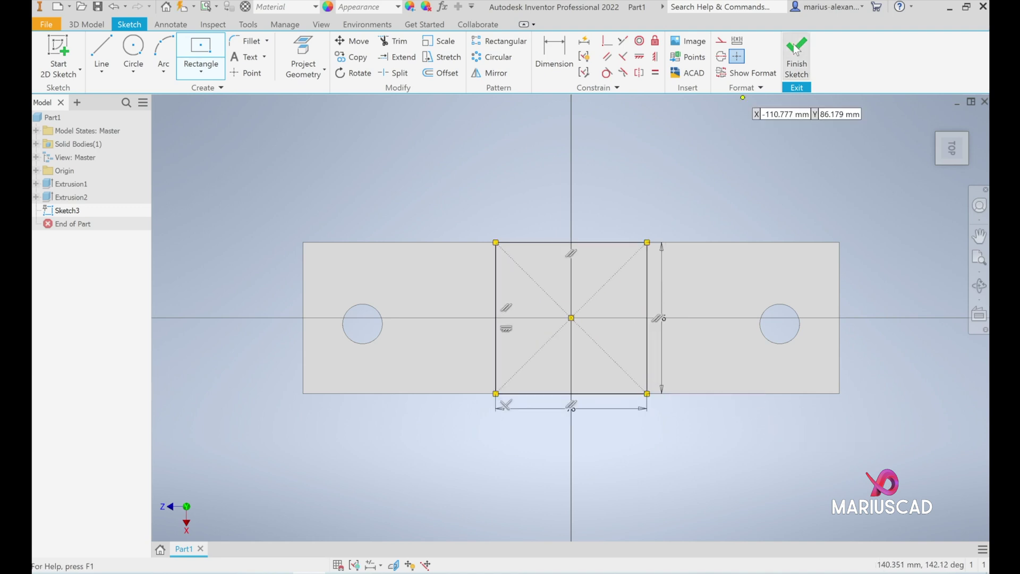
# Finish the sketch and extrude the square 50 mm upward, joined to the plate
pyautogui.click(796, 55)
pyautogui.press('e')
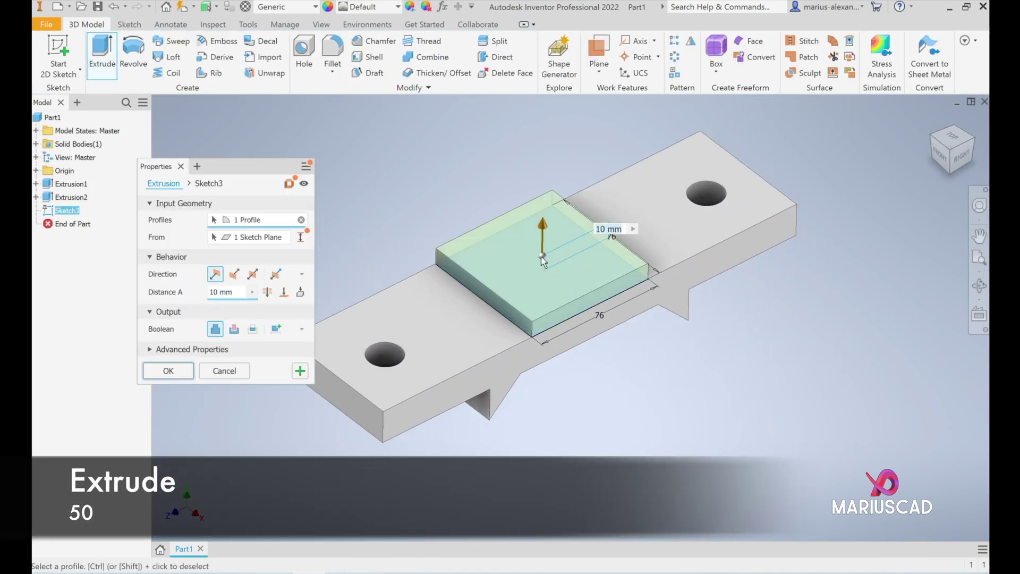
pyautogui.write('50')
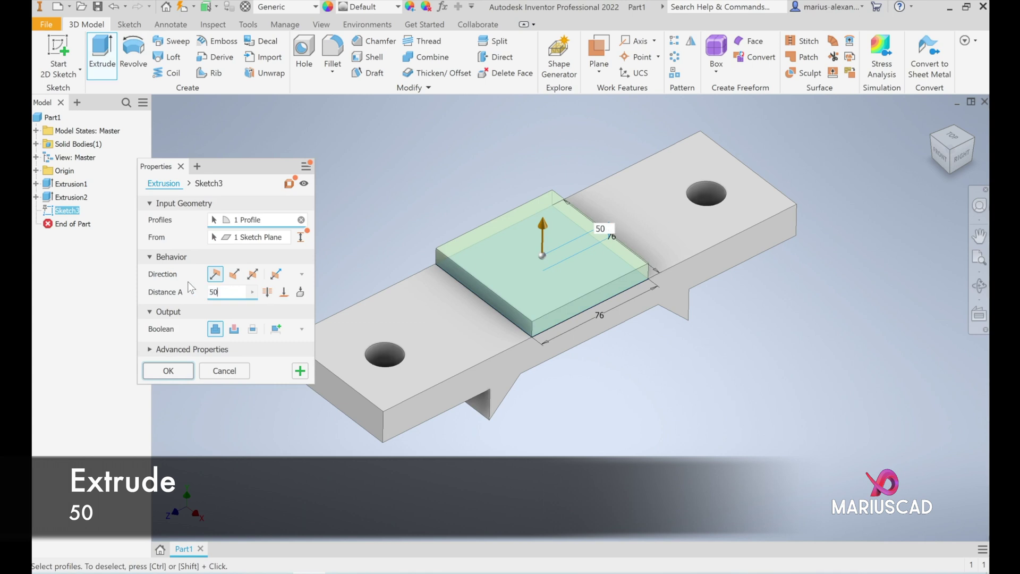
pyautogui.press('Return')
pyautogui.scroll(-2, 644, 334)
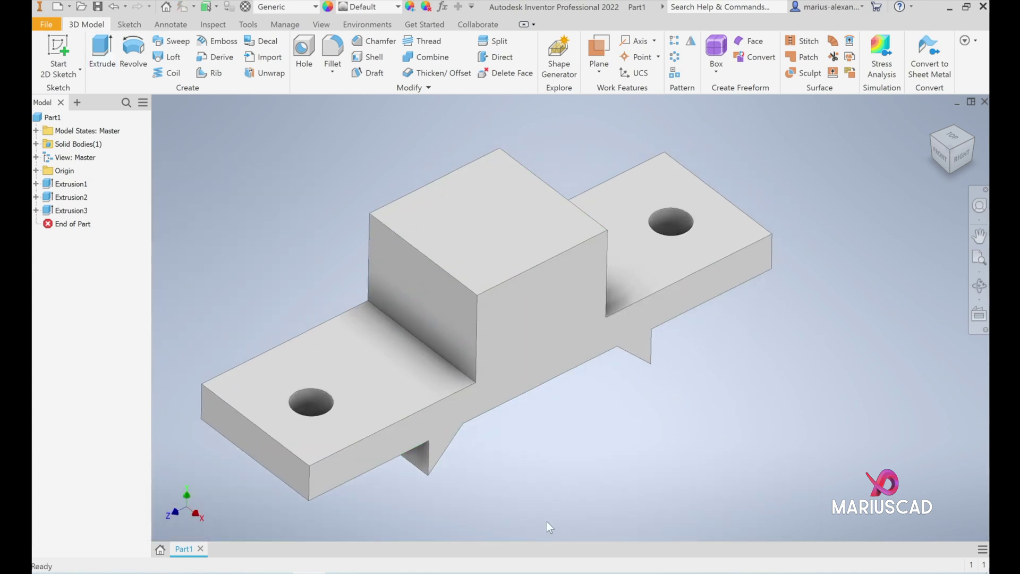
# Check the reference drawing and sketch a 30 mm diameter center-point circle at the middle of the block's top face
pyautogui.click(274, 496)
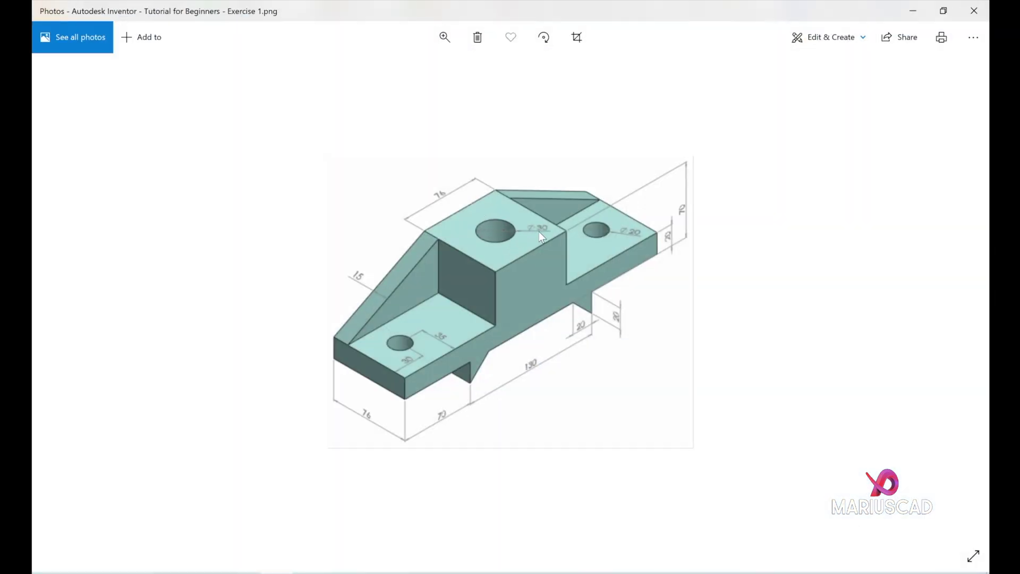
pyautogui.click(918, 11)
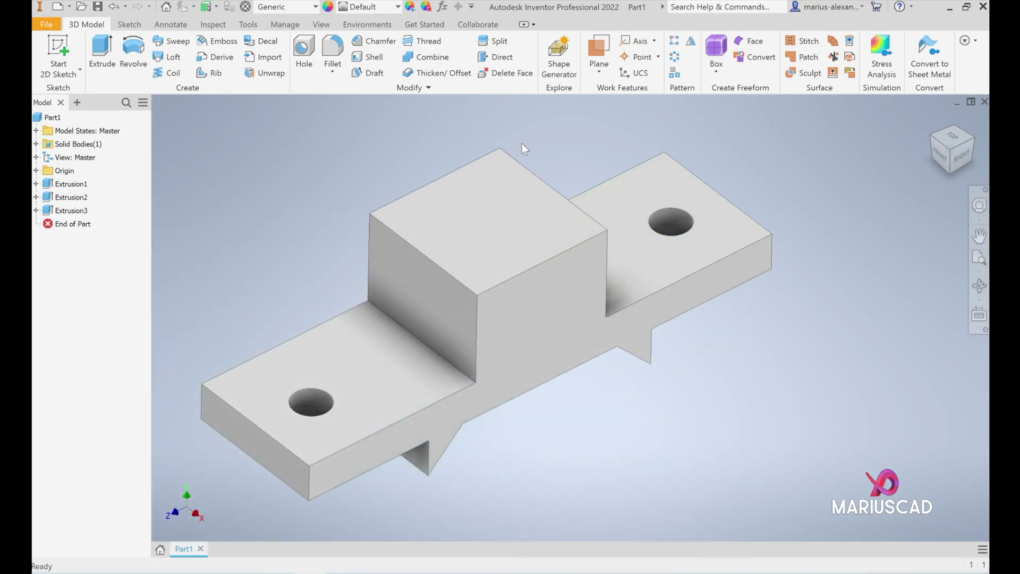
pyautogui.click(497, 209)
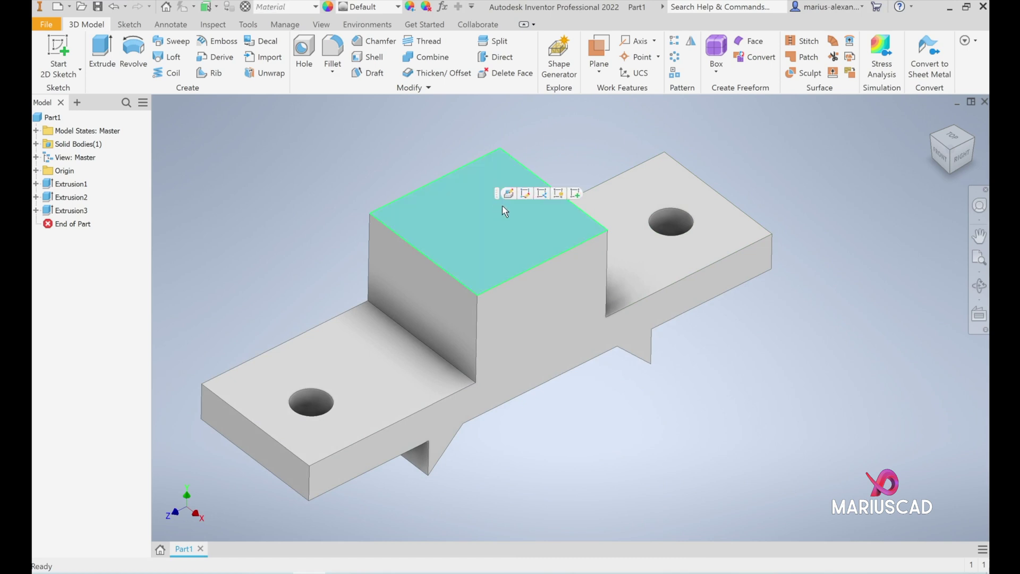
pyautogui.press('pageup')
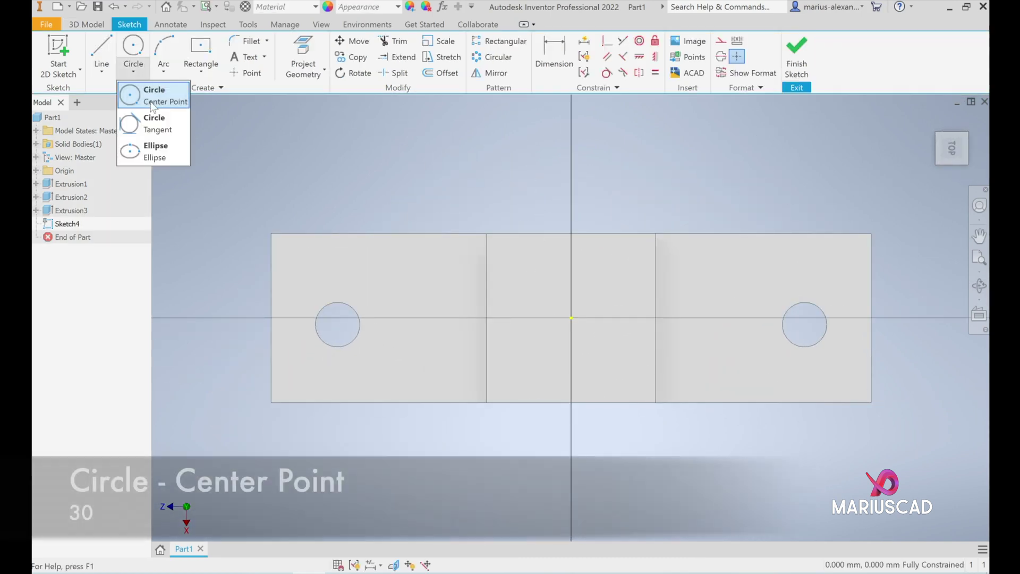
pyautogui.click(154, 92)
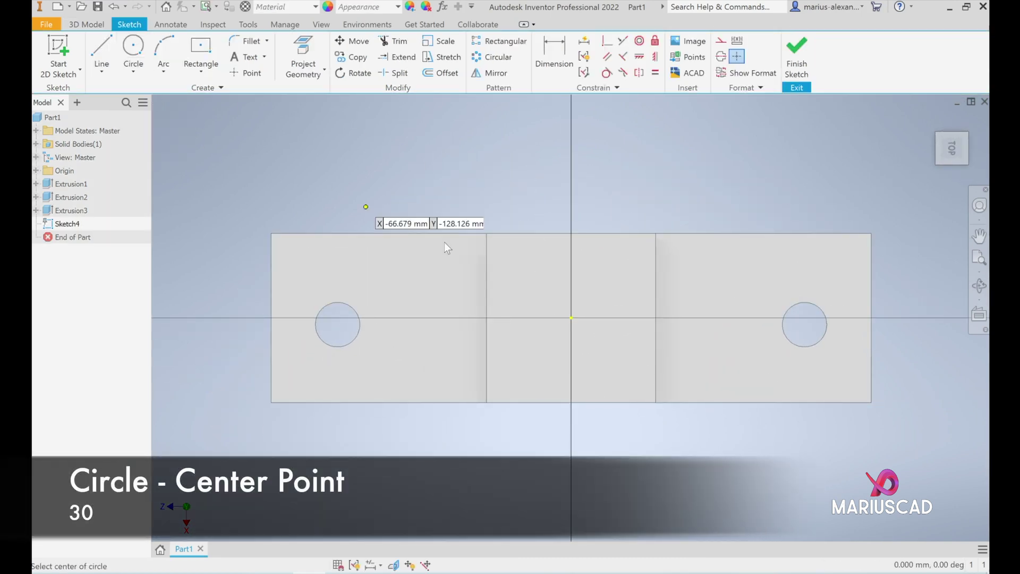
pyautogui.click(571, 318)
pyautogui.write('30')
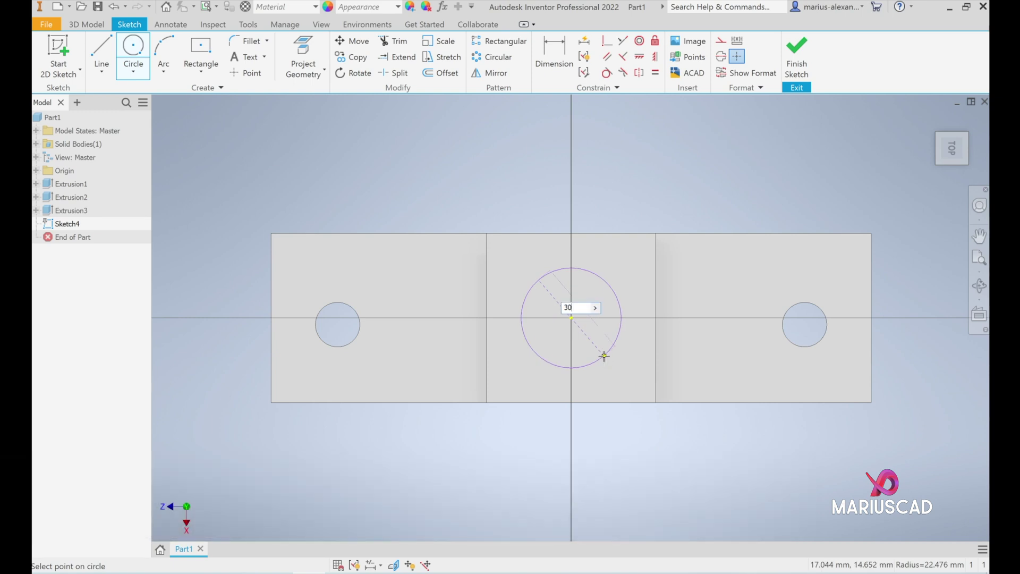
pyautogui.press('Return')
# Finish the sketch and cut a 30 mm through-all hole at the circle's center
pyautogui.click(796, 53)
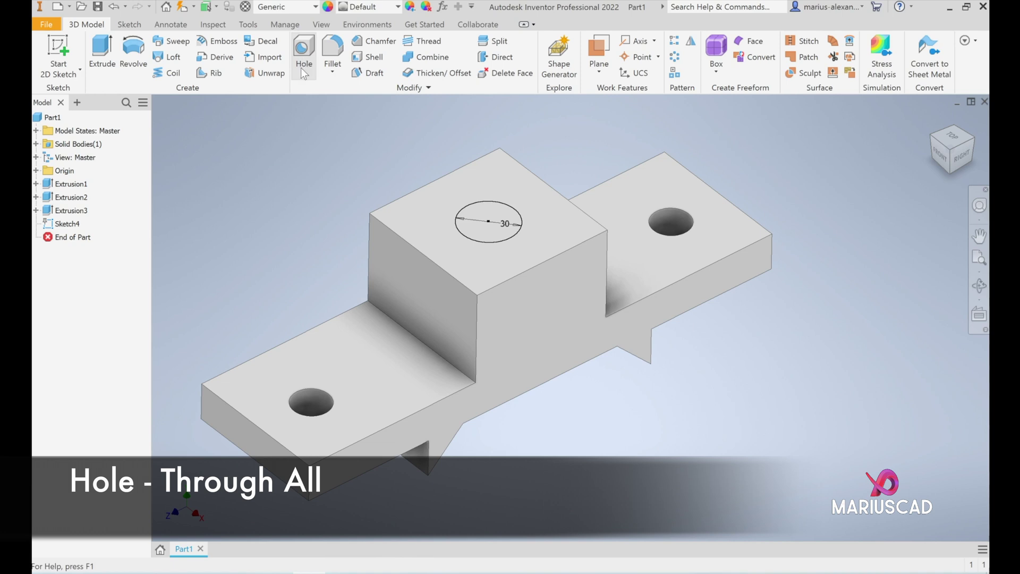
pyautogui.click(303, 69)
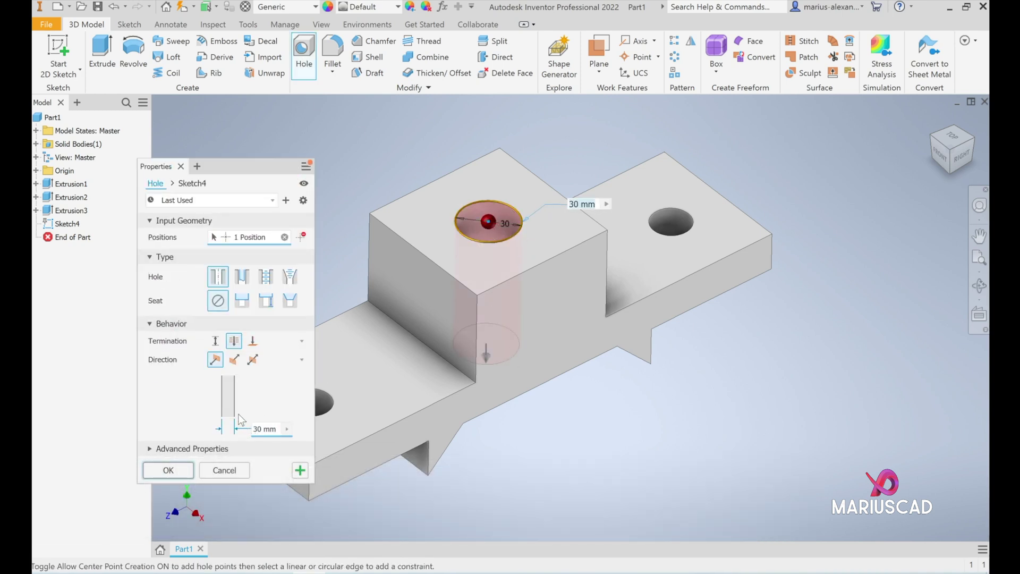
pyautogui.click(168, 470)
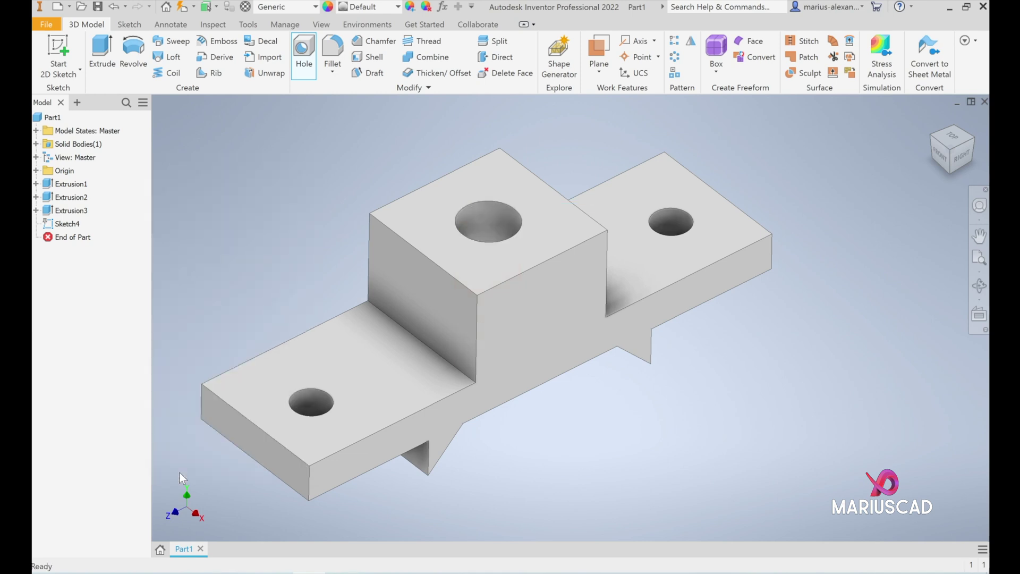
# Check the ribs in the reference drawing and start a sketch on the bracket's rear long side face
pyautogui.keyDown('shift'); pyautogui.moveTo(785, 297); pyautogui.dragTo(764, 288, button='middle'); pyautogui.keyUp('shift')
pyautogui.keyDown('shift'); pyautogui.moveTo(394, 345); pyautogui.dragTo(563, 341, button='middle'); pyautogui.keyUp('shift')
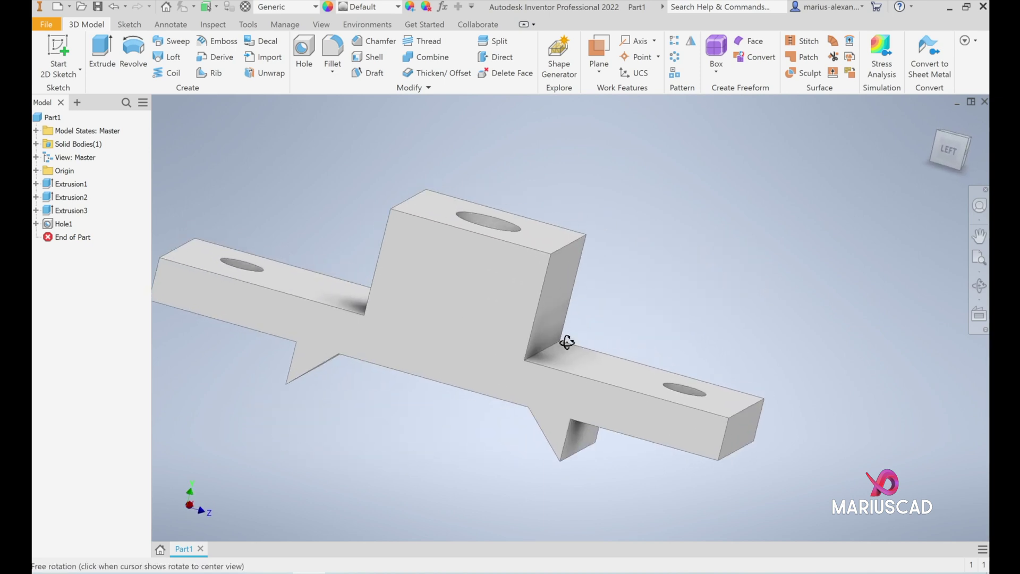
pyautogui.hotkey('alt', 'Tab')
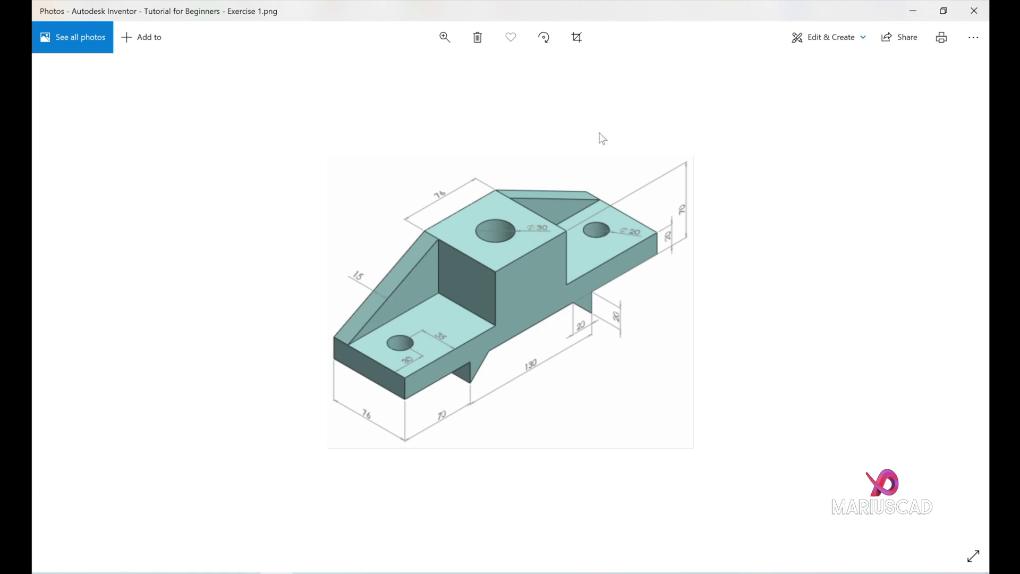
pyautogui.click(925, 10)
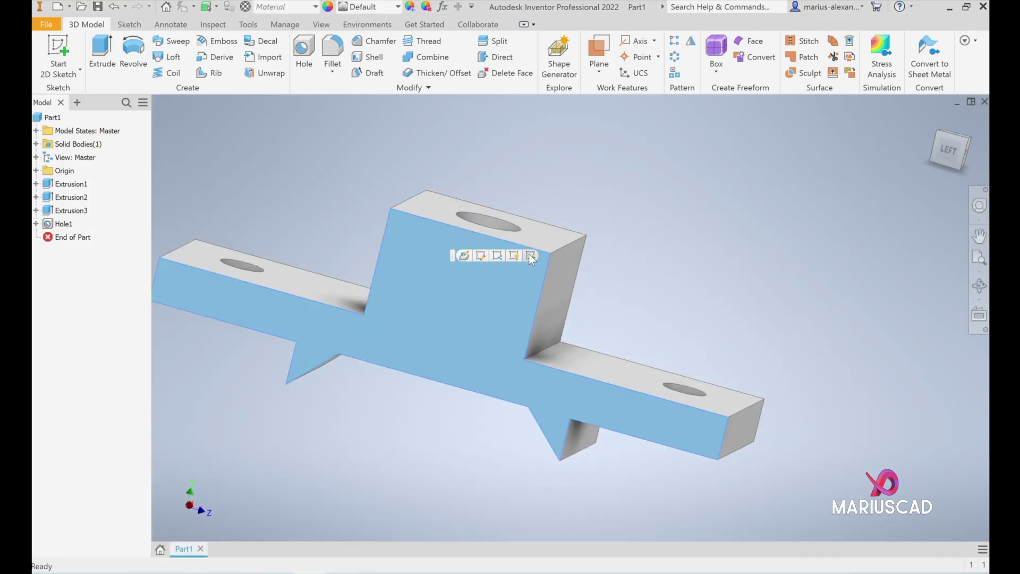
pyautogui.click(528, 254)
pyautogui.click(595, 221)
# Draw a closed triangular rib profile from the plate's end corner to the block's base and top corner on one side
pyautogui.press('l')
pyautogui.click(656, 273)
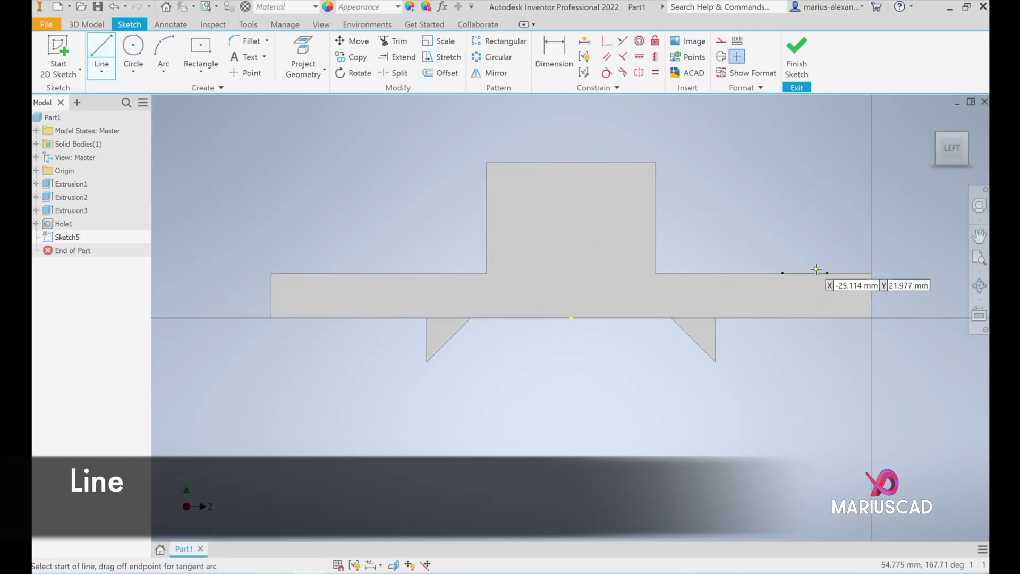
pyautogui.click(871, 273)
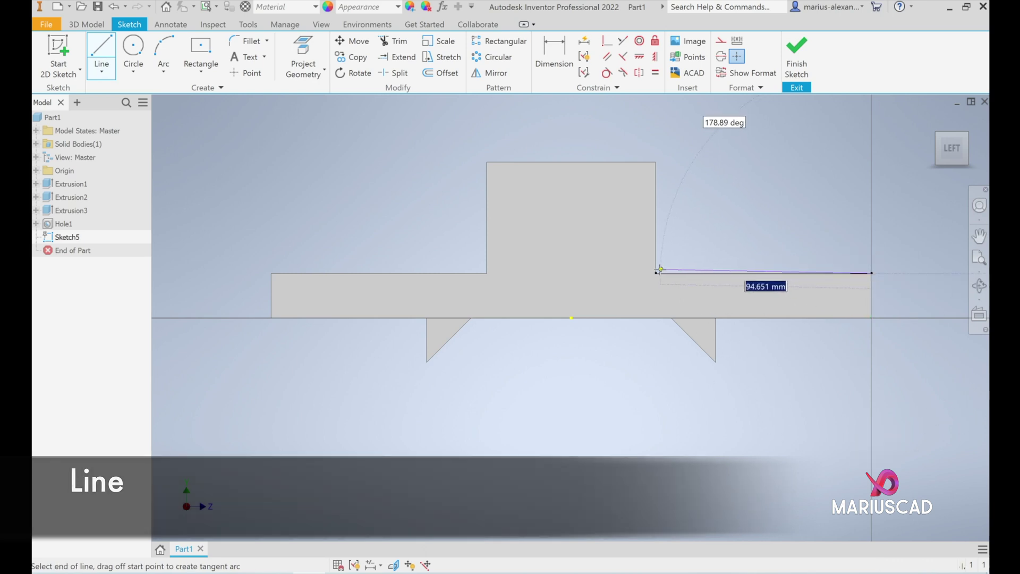
pyautogui.click(656, 273)
pyautogui.click(656, 162)
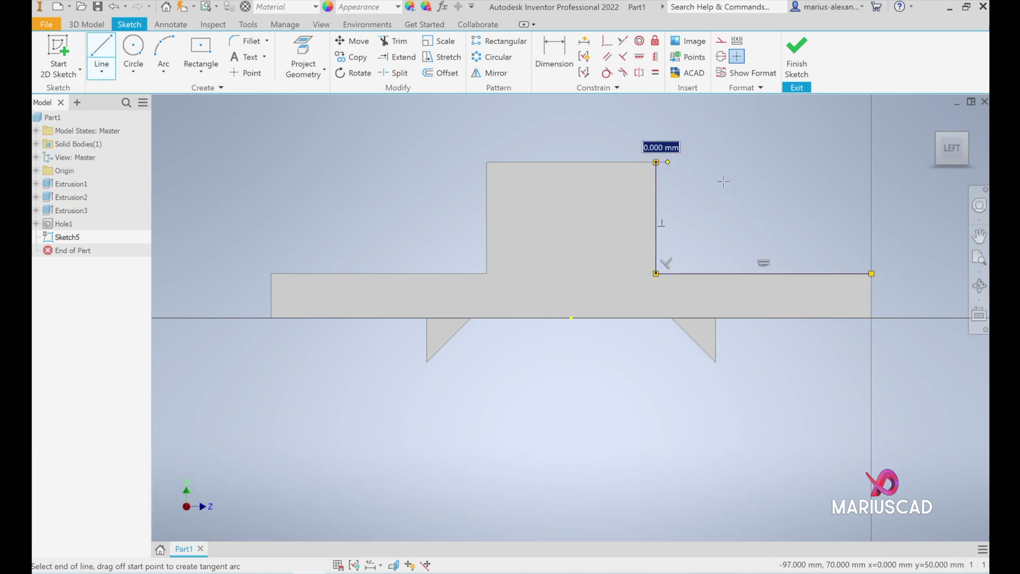
pyautogui.click(871, 273)
pyautogui.rightClick(847, 218)
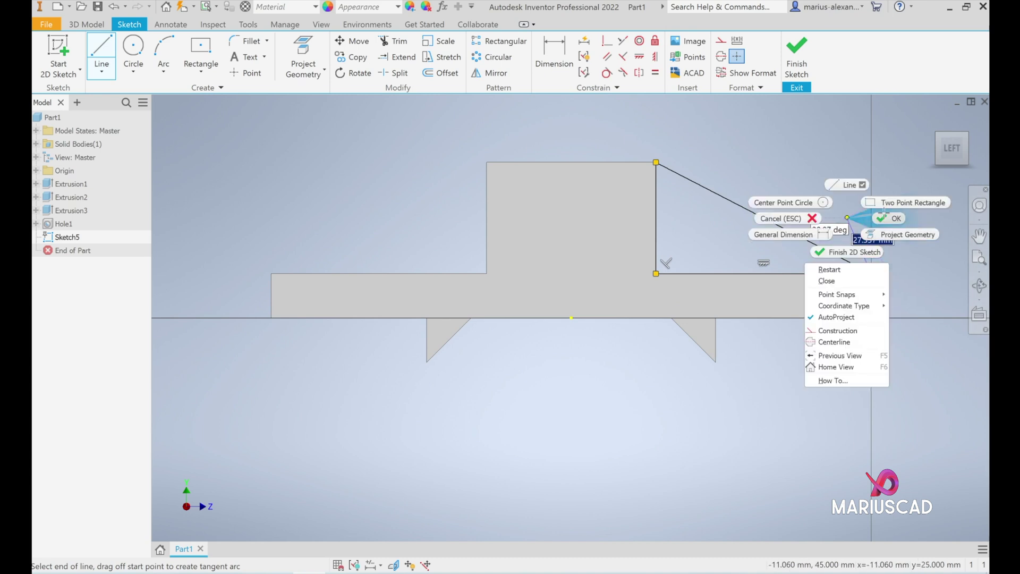
pyautogui.click(883, 211)
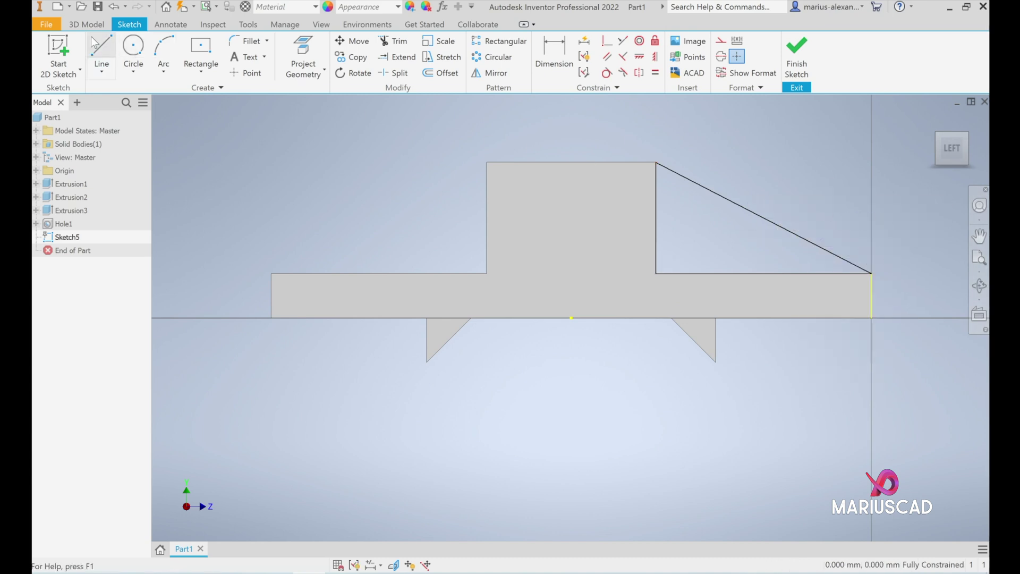
# Draw the matching closed triangular rib profile between the block and the plate's opposite end, and finish the sketch
pyautogui.click(486, 162)
pyautogui.click(487, 273)
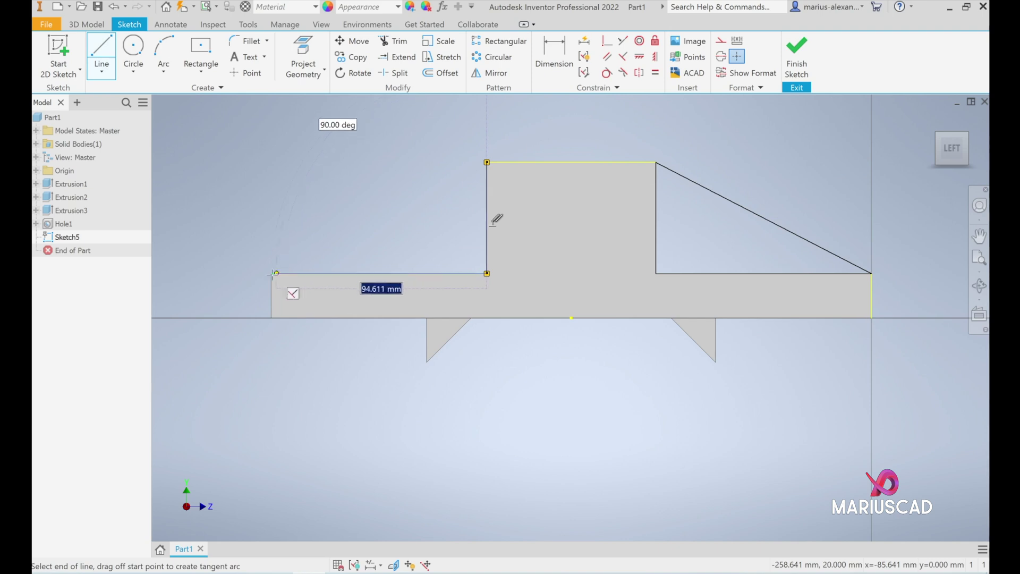
pyautogui.click(271, 273)
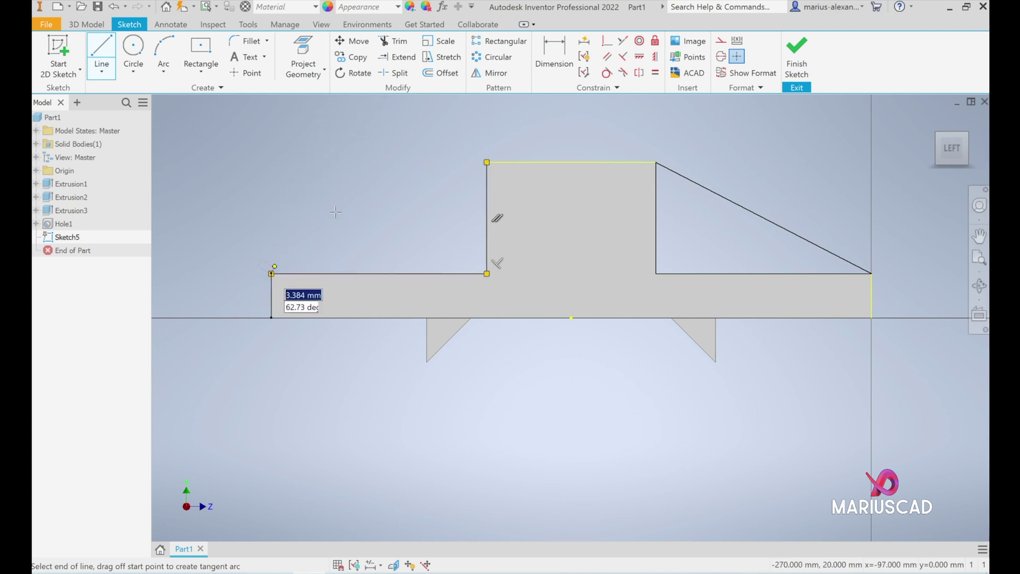
pyautogui.click(486, 162)
pyautogui.rightClick(487, 162)
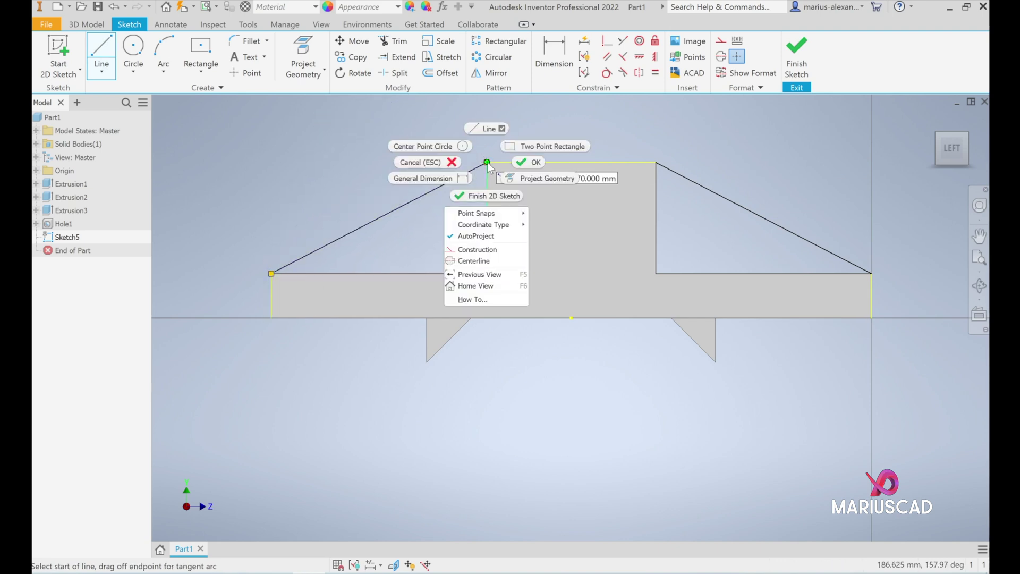
pyautogui.click(533, 162)
pyautogui.click(796, 58)
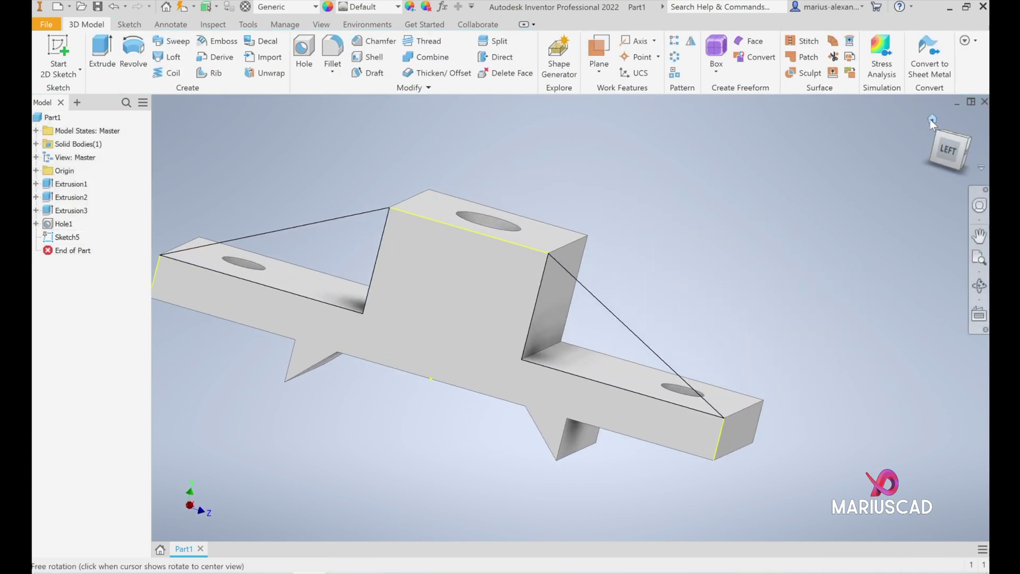
# Extrude both triangular rib profiles 15 mm in the flipped direction, inward over the plate, joined to the body
pyautogui.click(932, 120)
pyautogui.press('e')
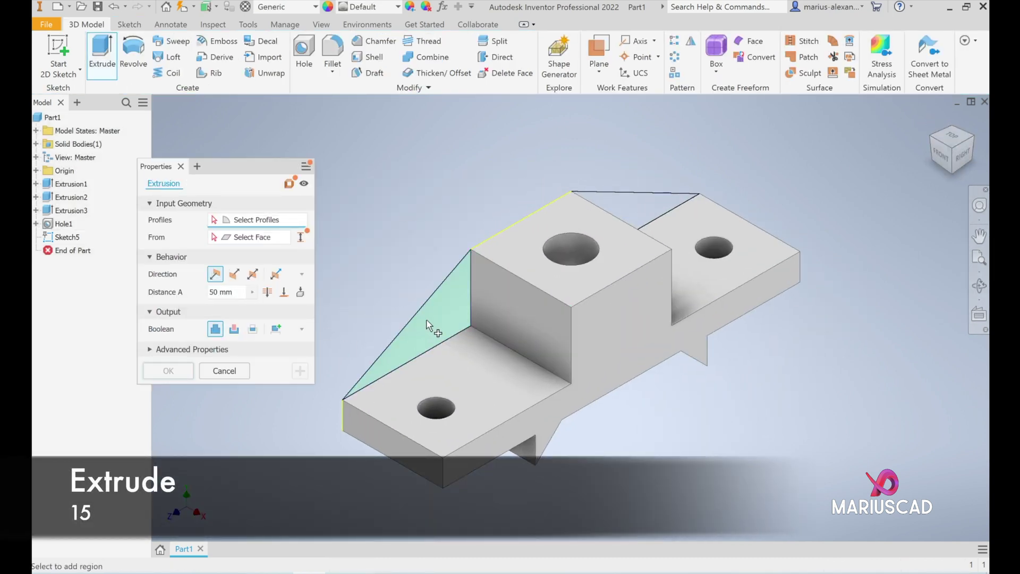
pyautogui.click(426, 320)
pyautogui.click(642, 205)
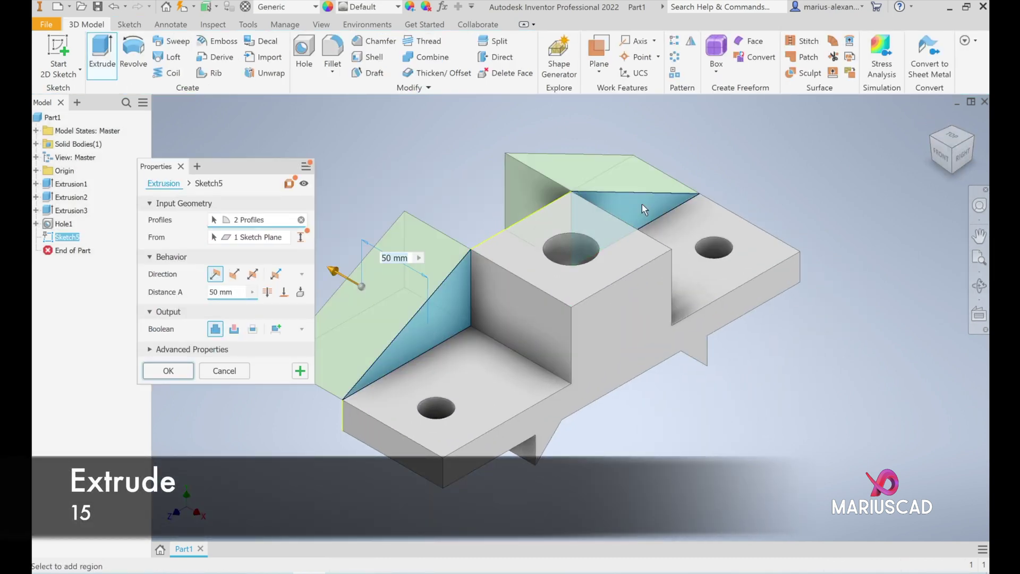
pyautogui.click(235, 273)
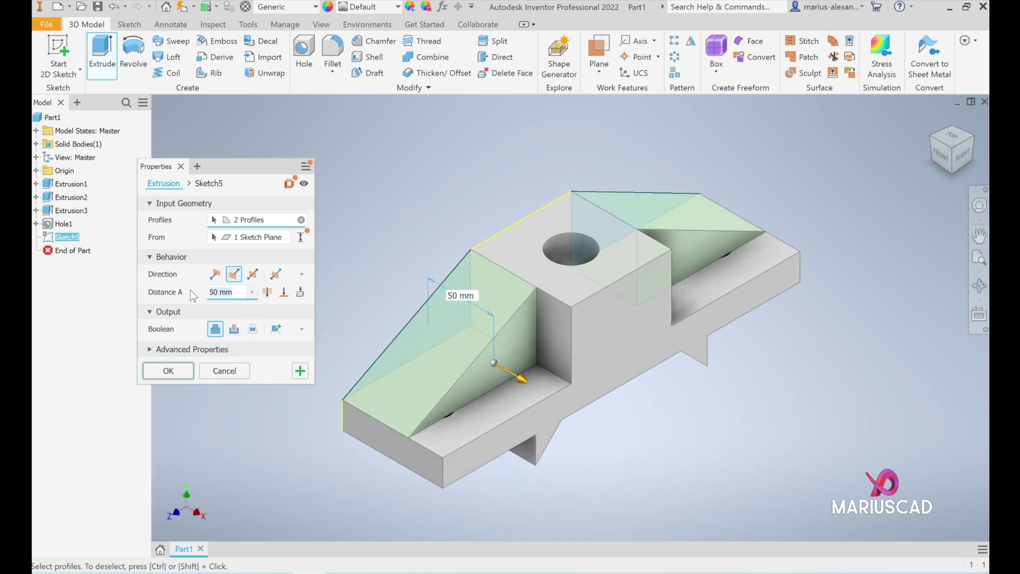
pyautogui.write('15')
pyautogui.press('Return')
# Set the bracket's appearance to Turquoise
pyautogui.keyDown('shift'); pyautogui.moveTo(611, 404); pyautogui.dragTo(630, 419, button='middle'); pyautogui.keyUp('shift')
pyautogui.click(398, 7)
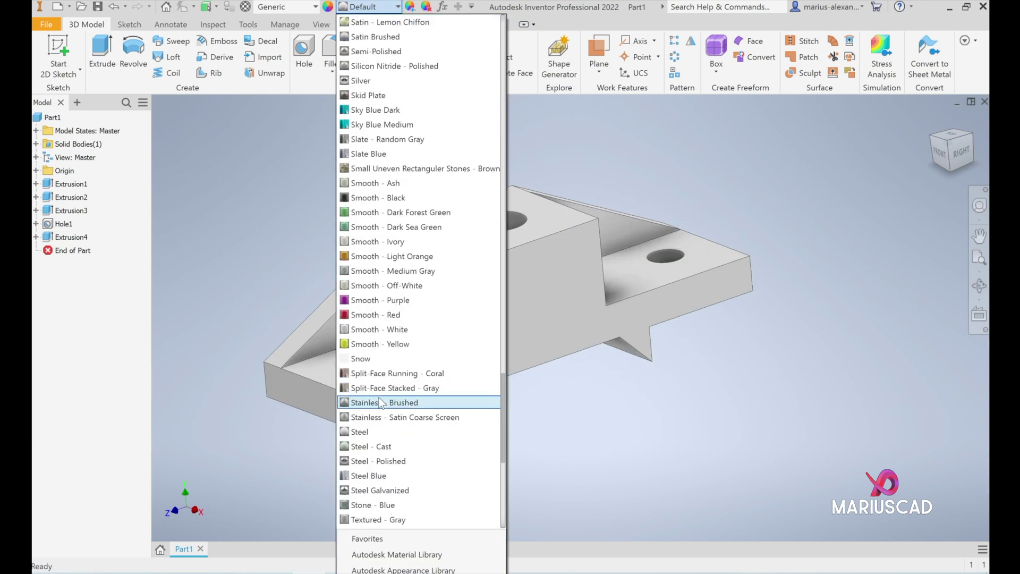
pyautogui.scroll(-2, 415, 425)
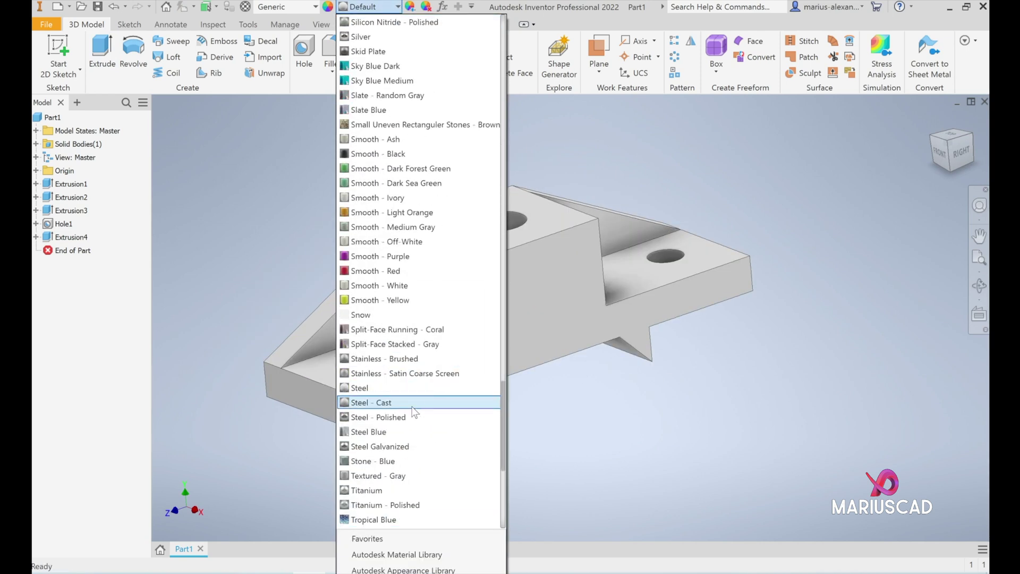
pyautogui.scroll(-1, 417, 433)
pyautogui.click(420, 444)
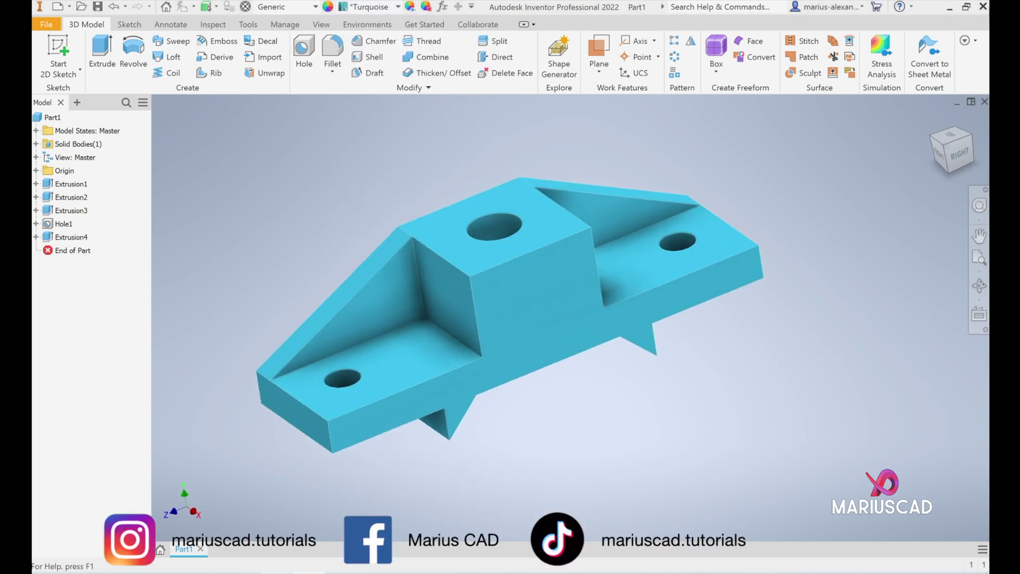
pyautogui.hotkey('alt', 'Tab')
pyautogui.hotkey('alt', 'Tab')
pyautogui.keyDown('shift'); pyautogui.moveTo(652, 361); pyautogui.dragTo(822, 268, button='middle'); pyautogui.keyUp('shift')
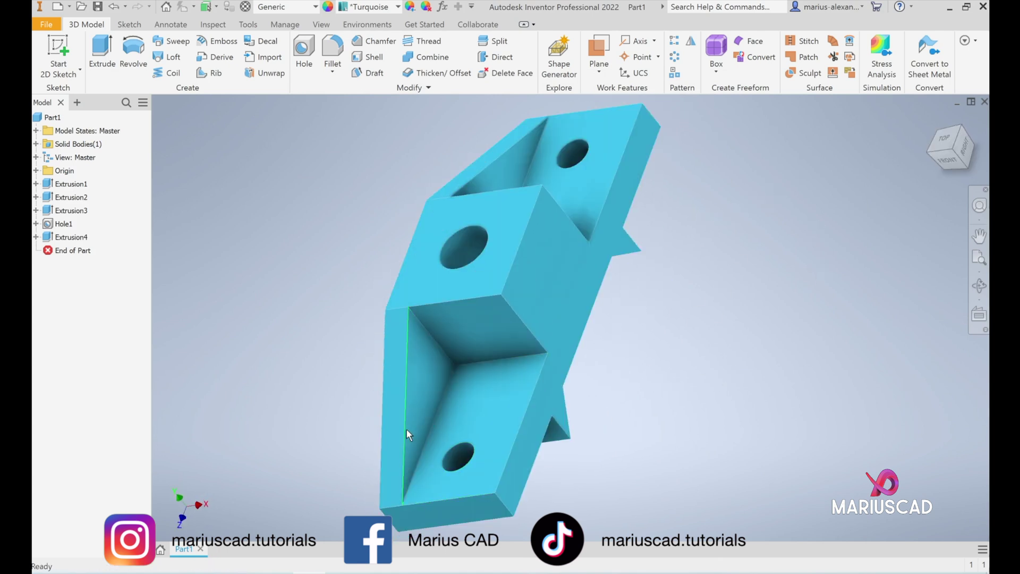